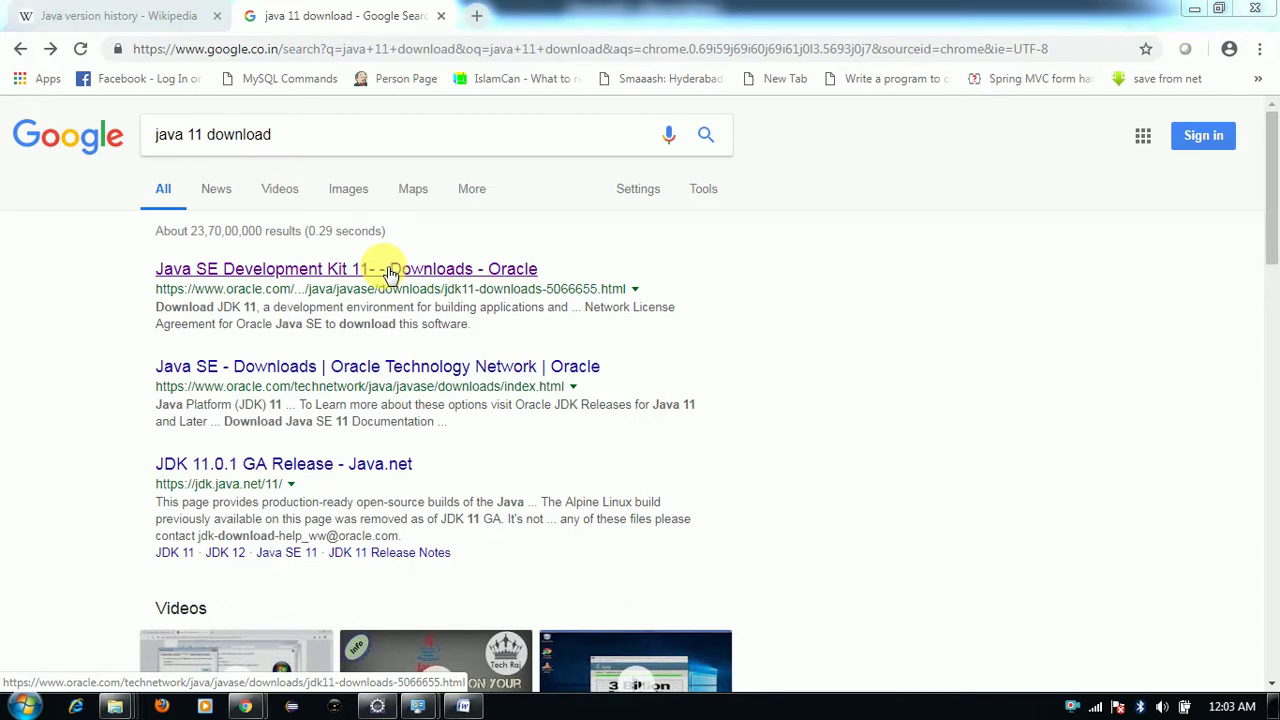
# Open the Oracle 'Java SE Development Kit 11 - Downloads' search result in a new tab
pyautogui.middleClick(390, 270)
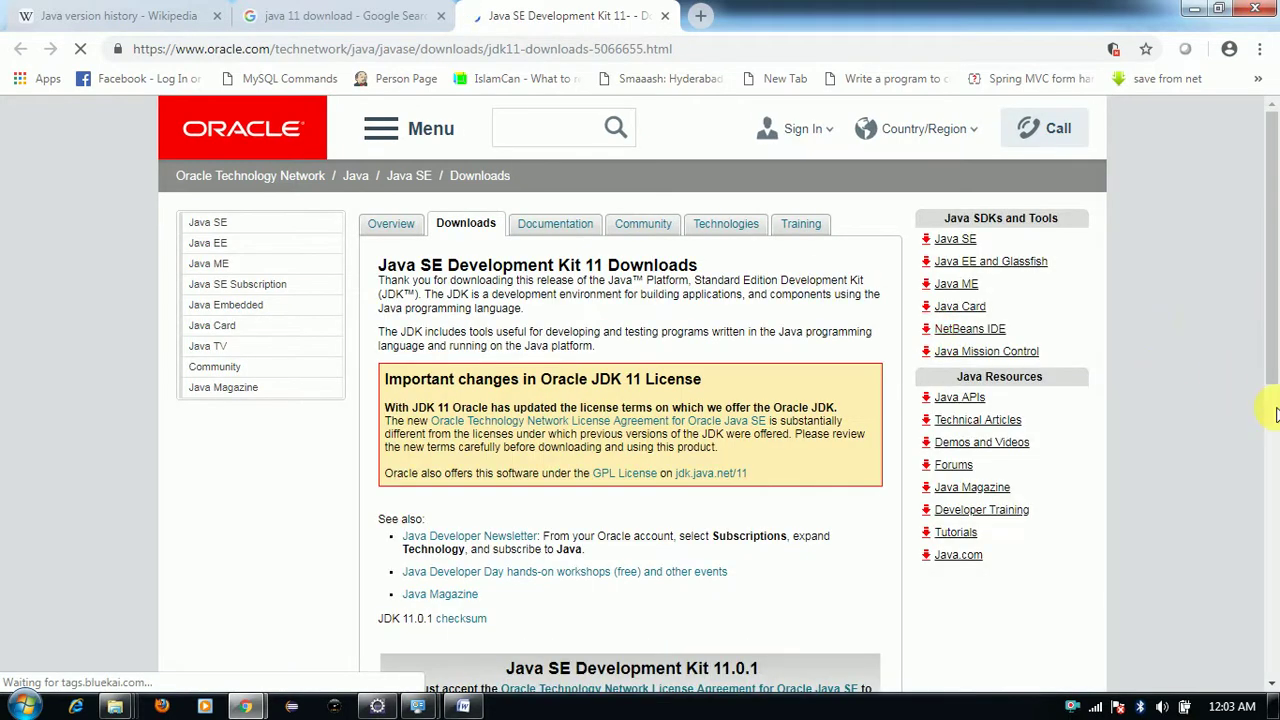
pyautogui.click(1275, 437)
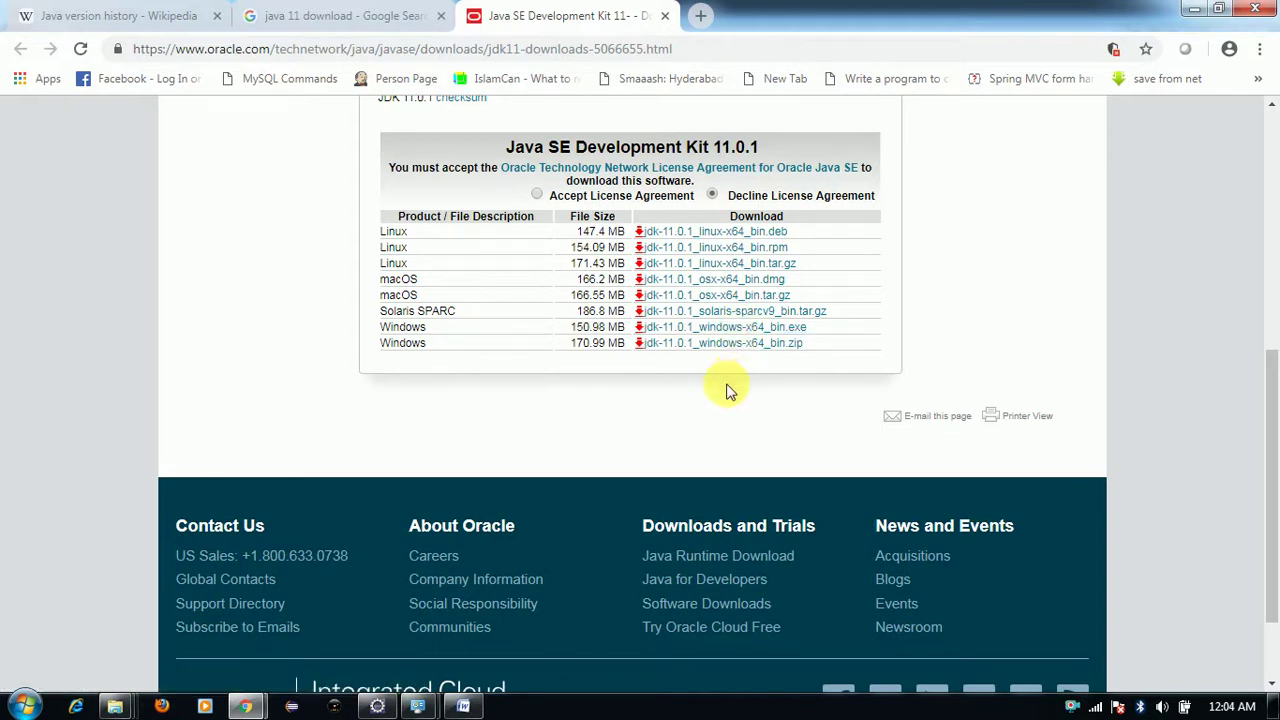
pyautogui.click(115, 706)
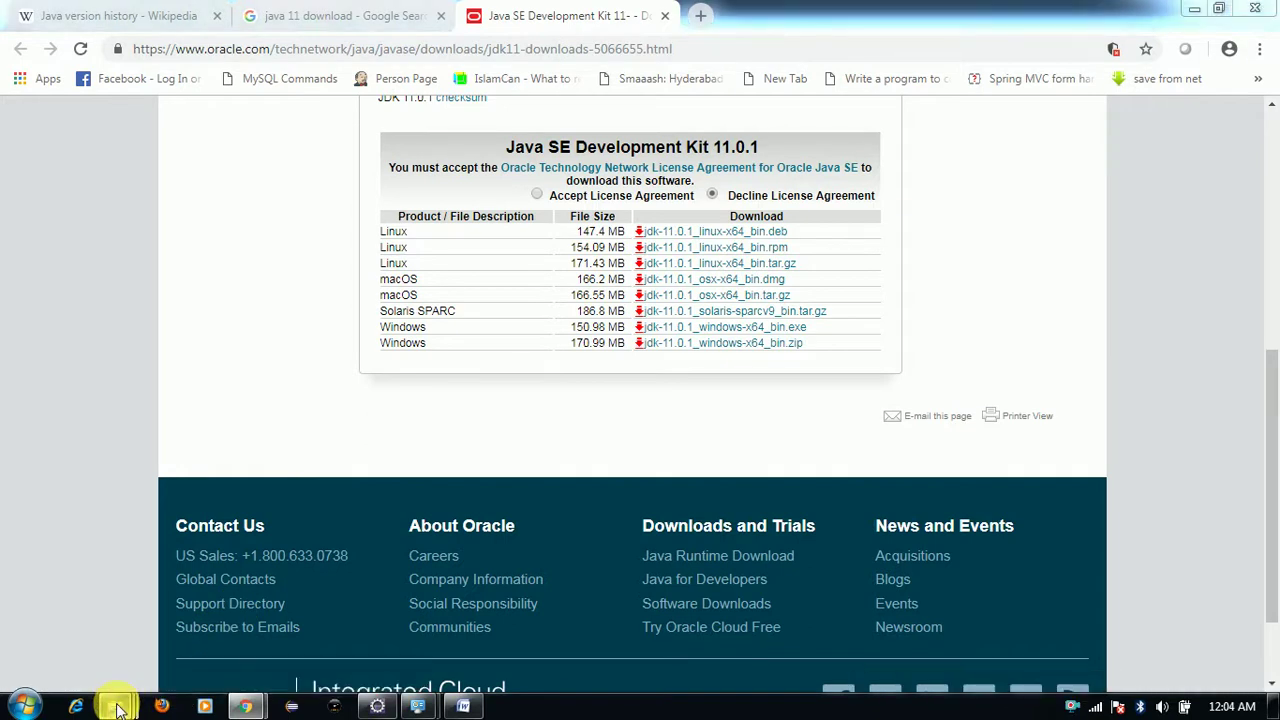
# Launch the jdk-11.0.1_windows-x64_bin installer from the Downloads folder
pyautogui.click(265, 645)
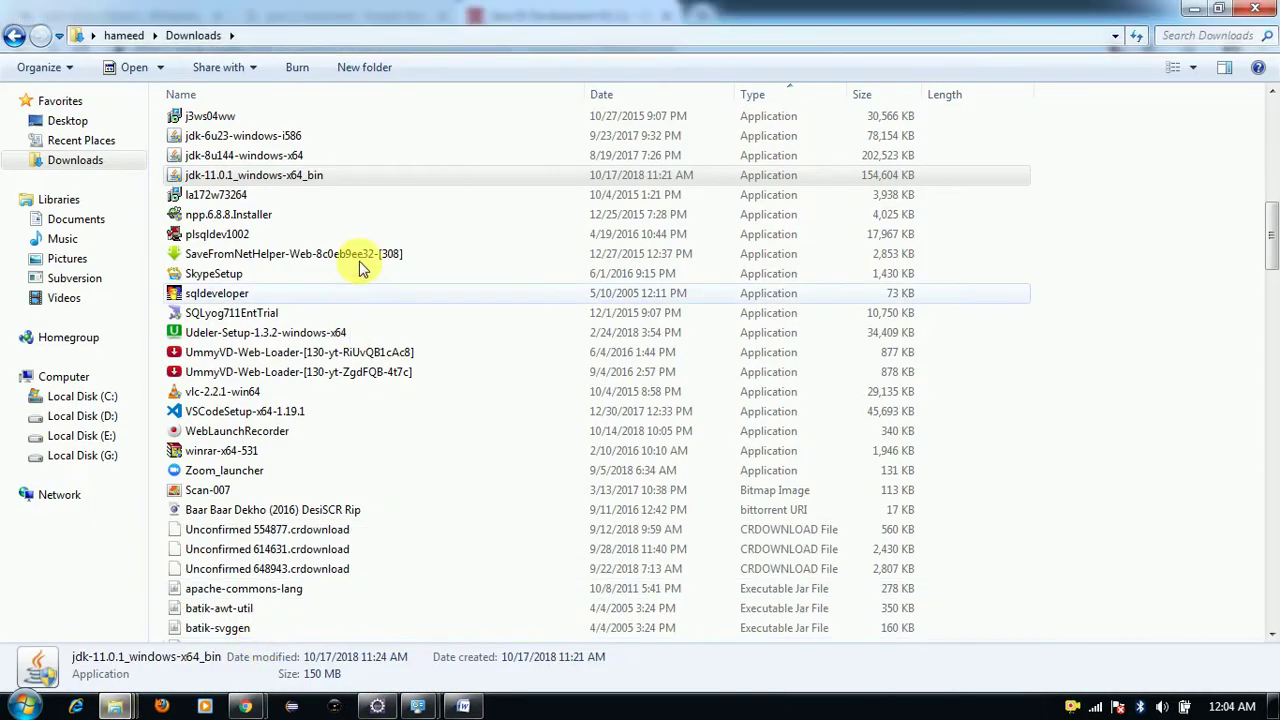
pyautogui.doubleClick(318, 183)
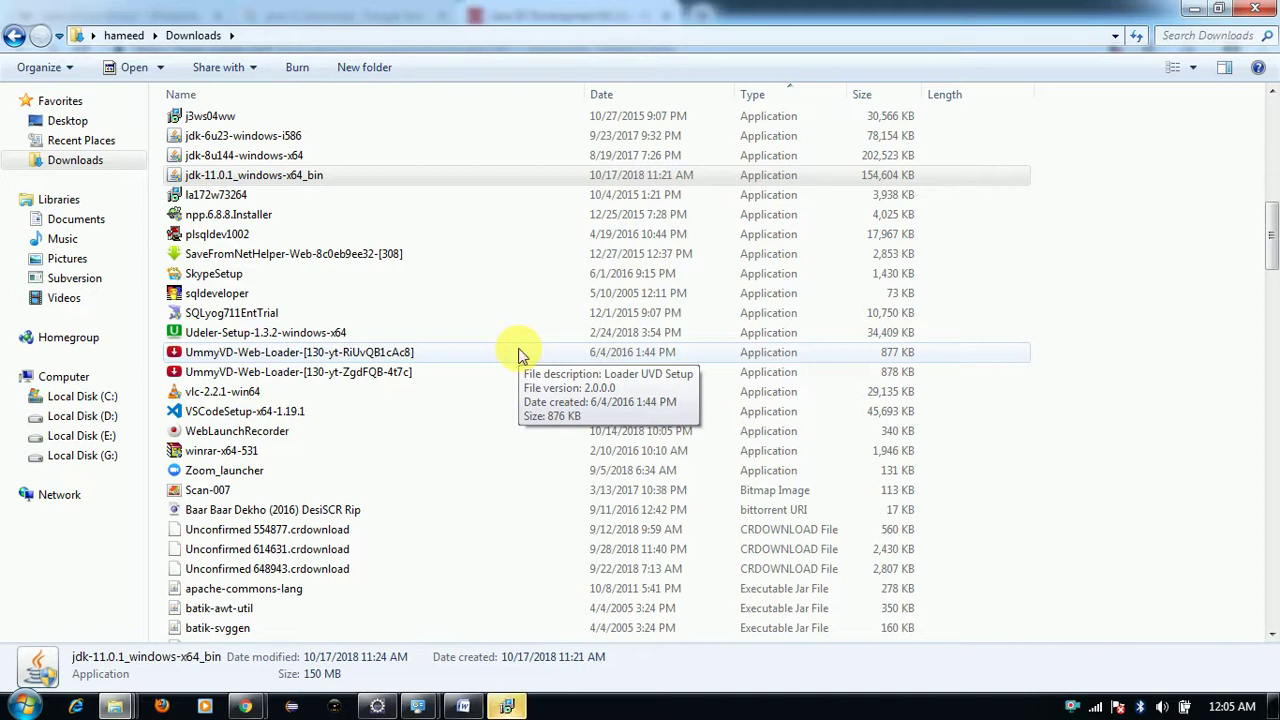
# Start installing JDK 11.0.1 through the setup wizard with the default features
pyautogui.click(506, 706)
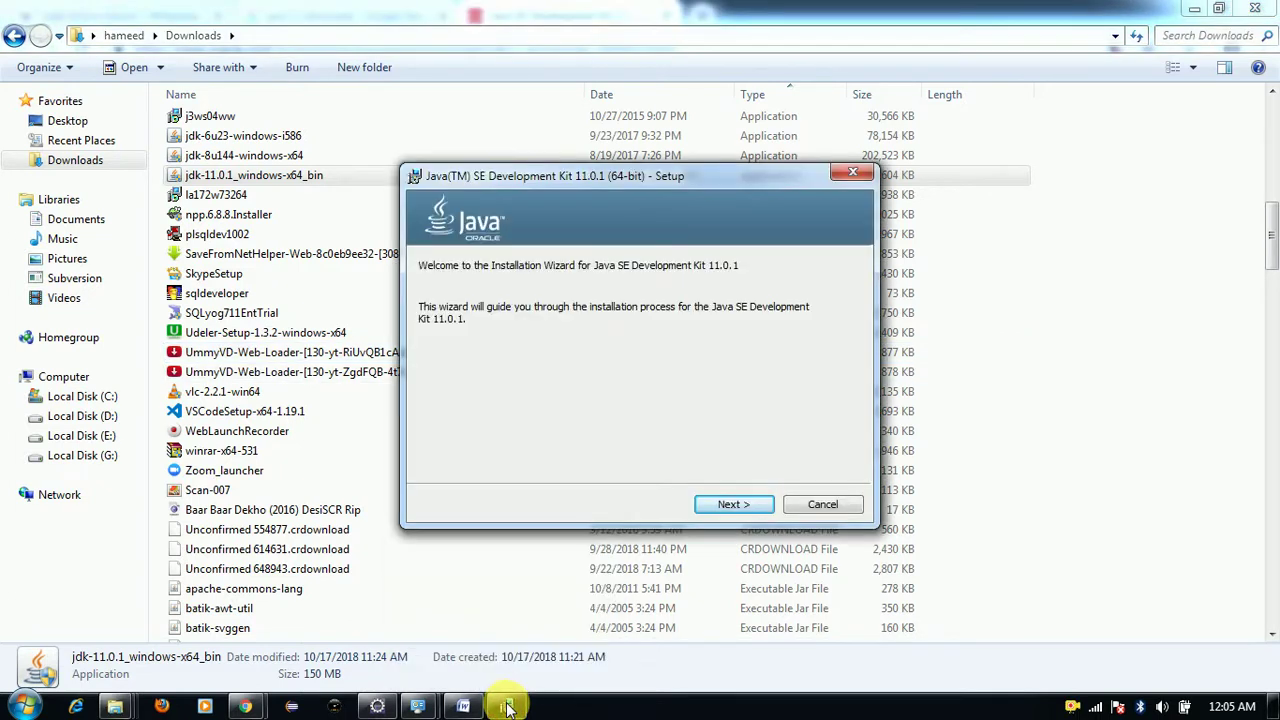
pyautogui.click(725, 506)
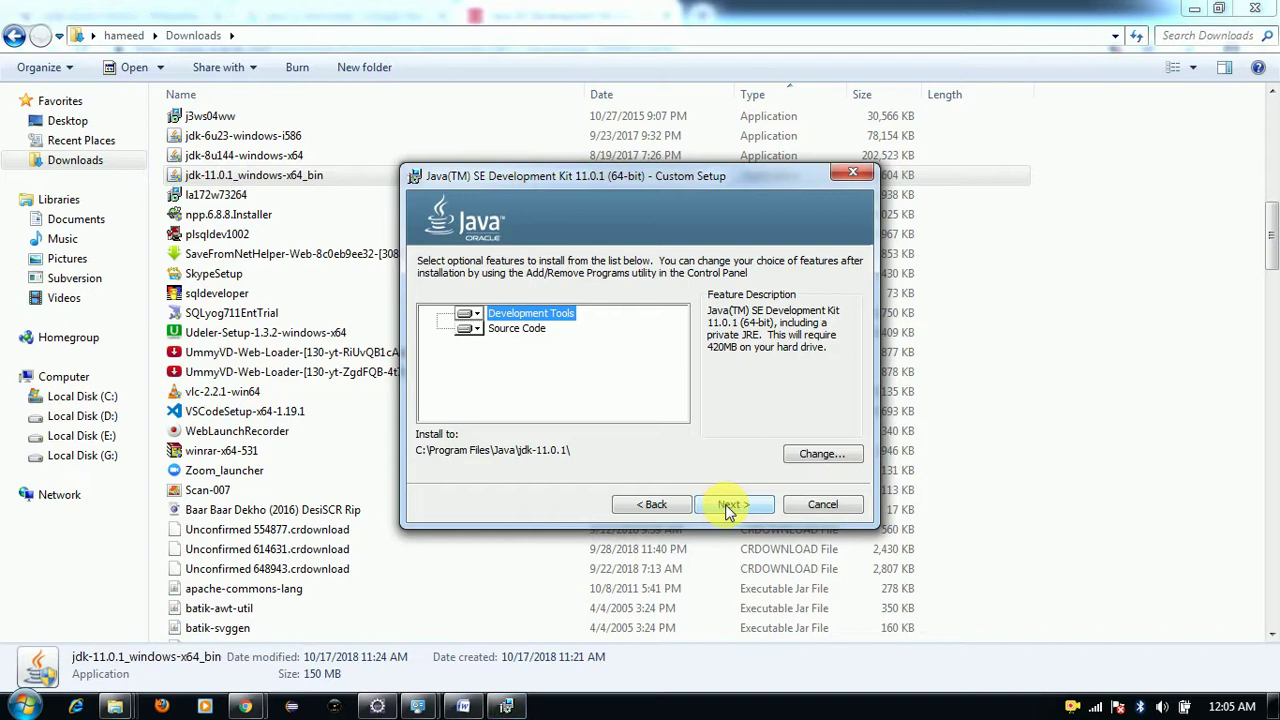
pyautogui.click(725, 506)
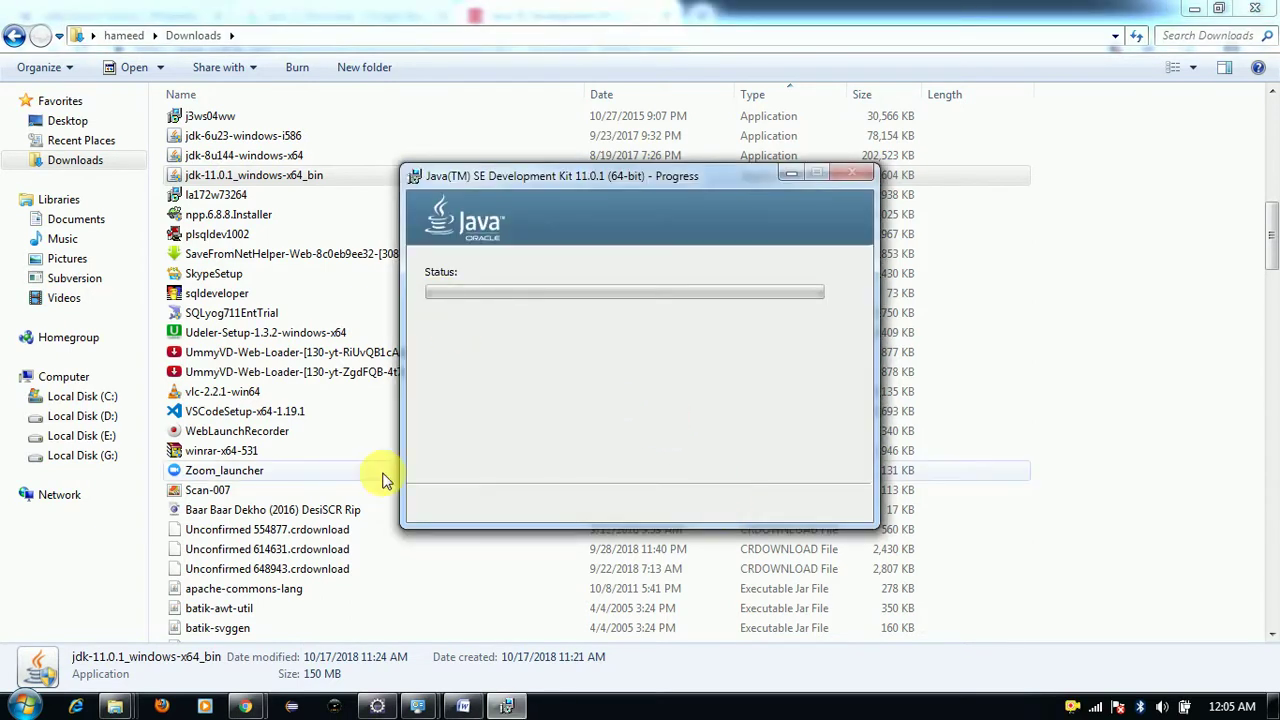
pyautogui.moveTo(244, 707)
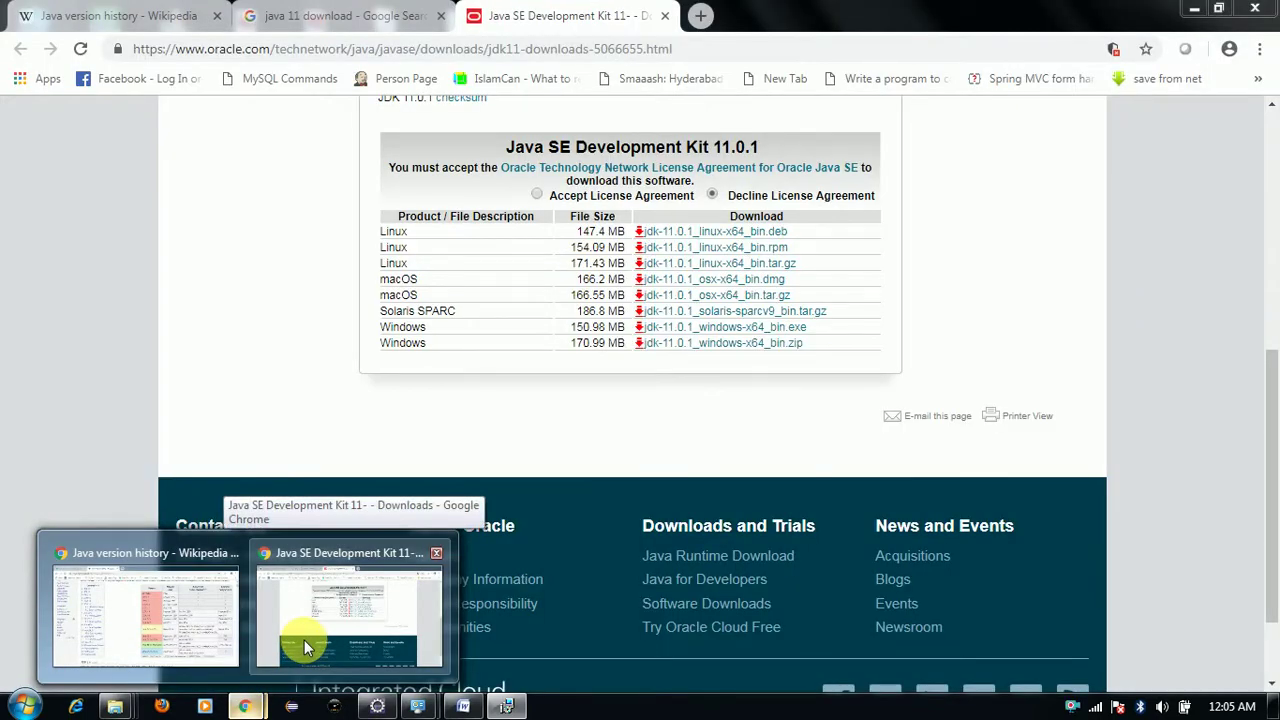
# Open the Oracle Java SE license agreement in a new tab from the JDK 11 downloads page
pyautogui.click(304, 640)
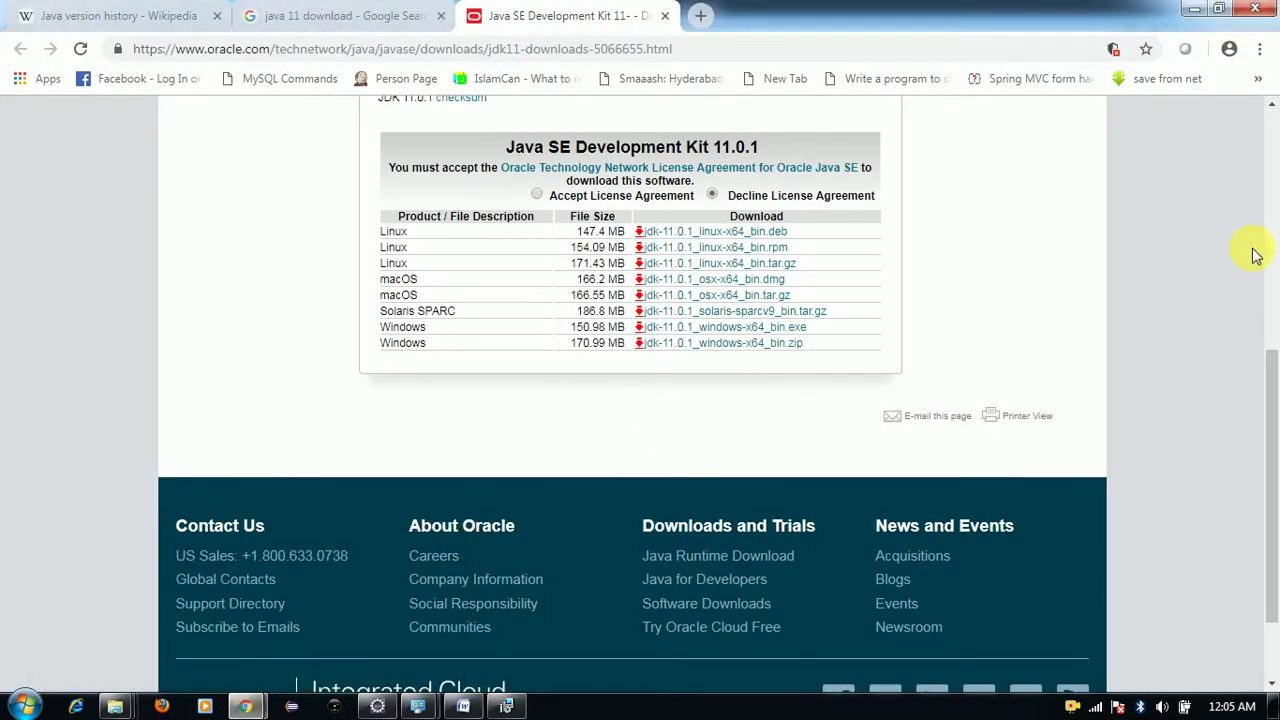
pyautogui.scroll(5, 1268, 170)
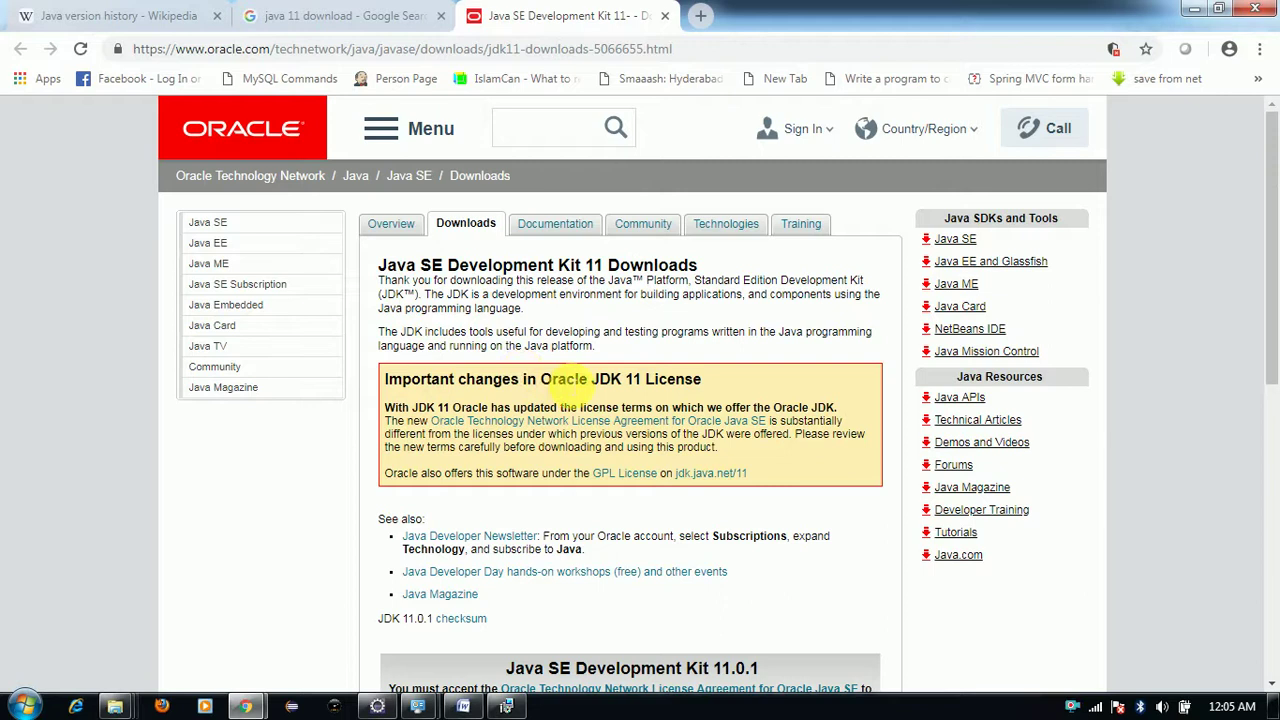
pyautogui.tripleClick(562, 379)
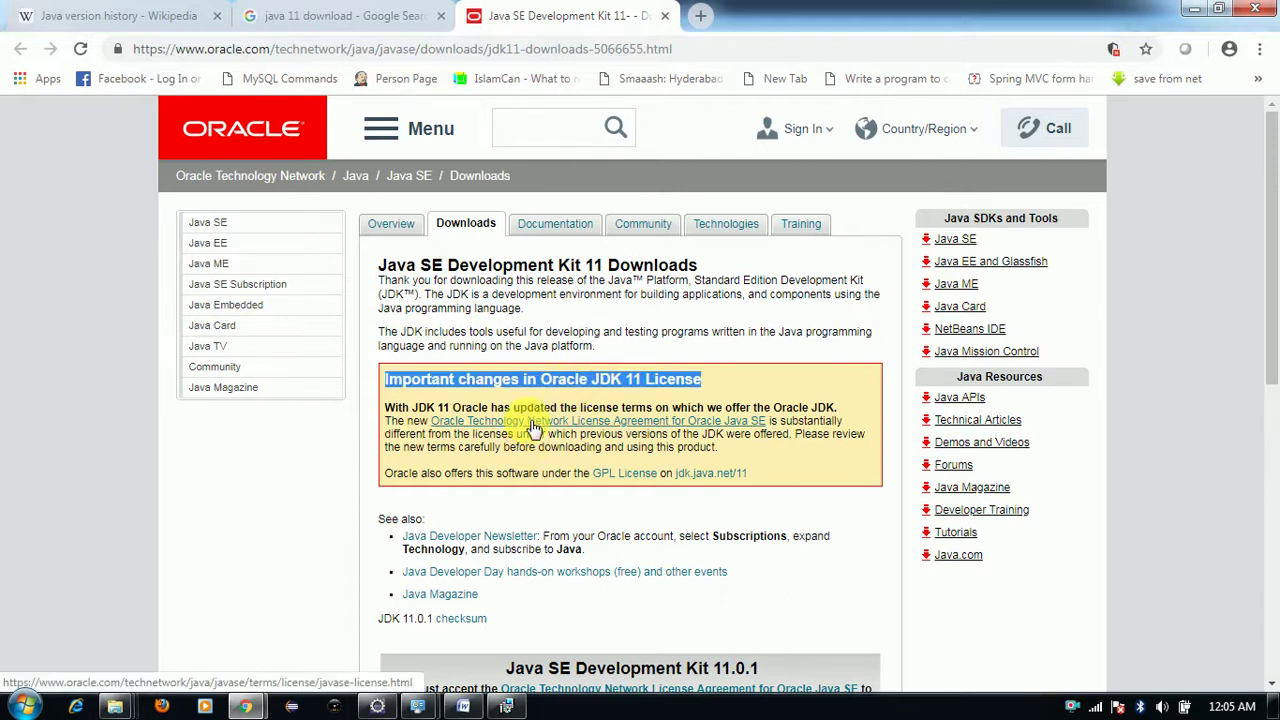
pyautogui.middleClick(535, 421)
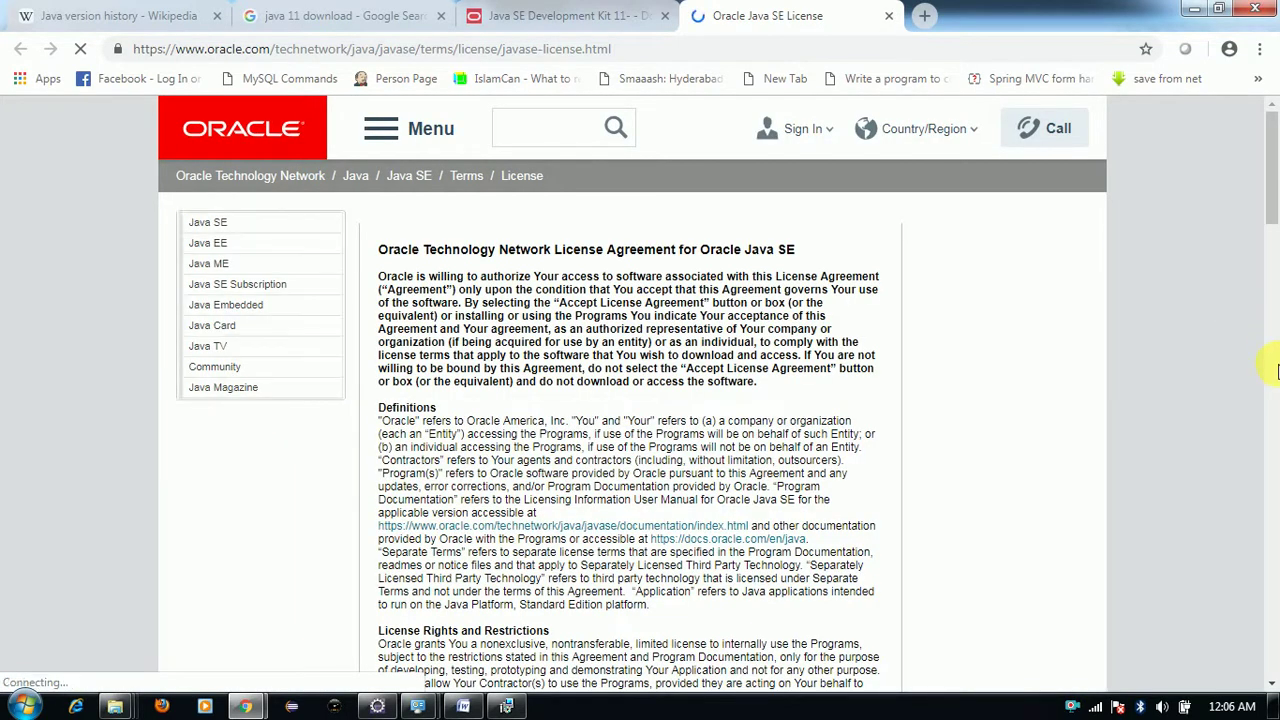
# Highlight the 'Further, You may not' line and the first restriction bullet
pyautogui.click(1276, 370)
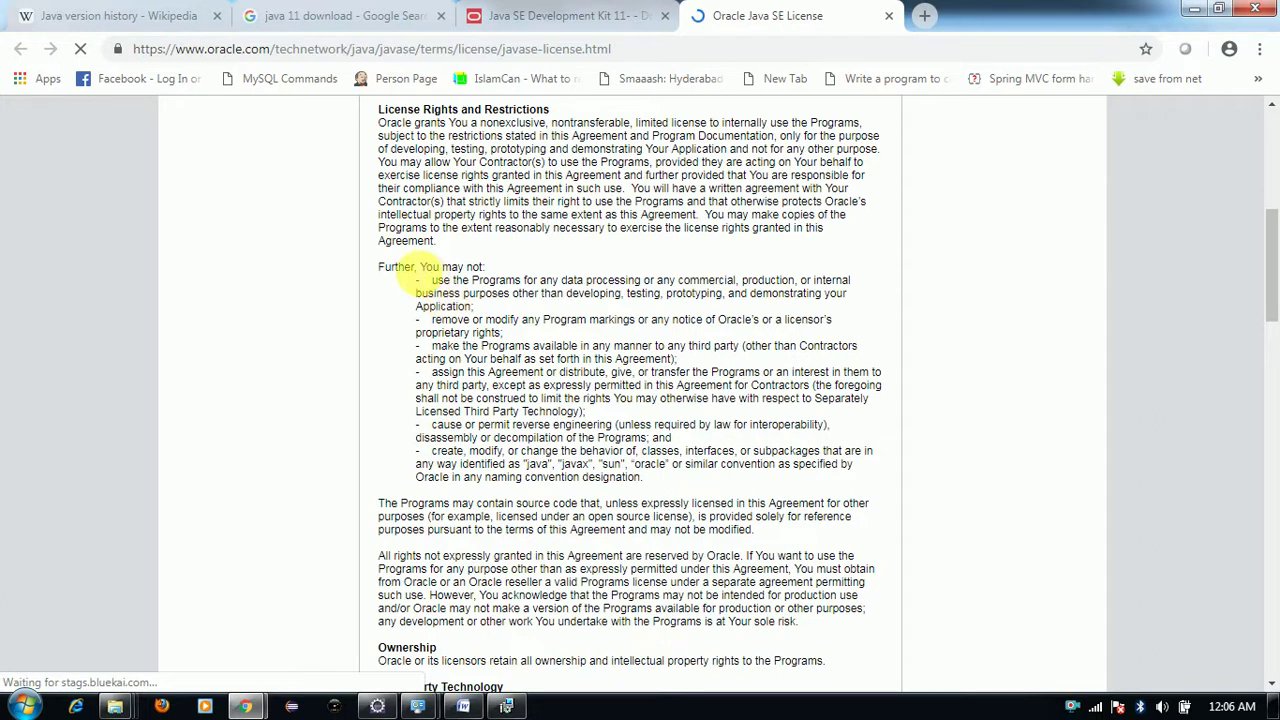
pyautogui.tripleClick(405, 268)
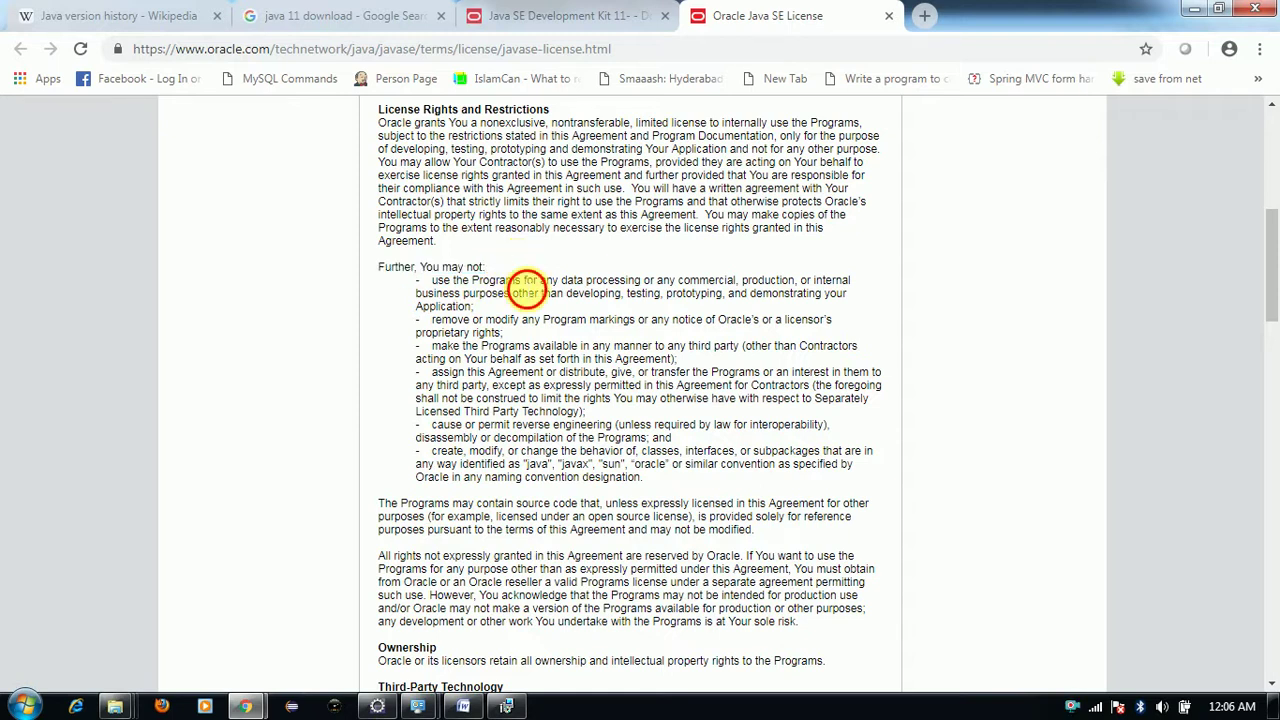
pyautogui.tripleClick(527, 289)
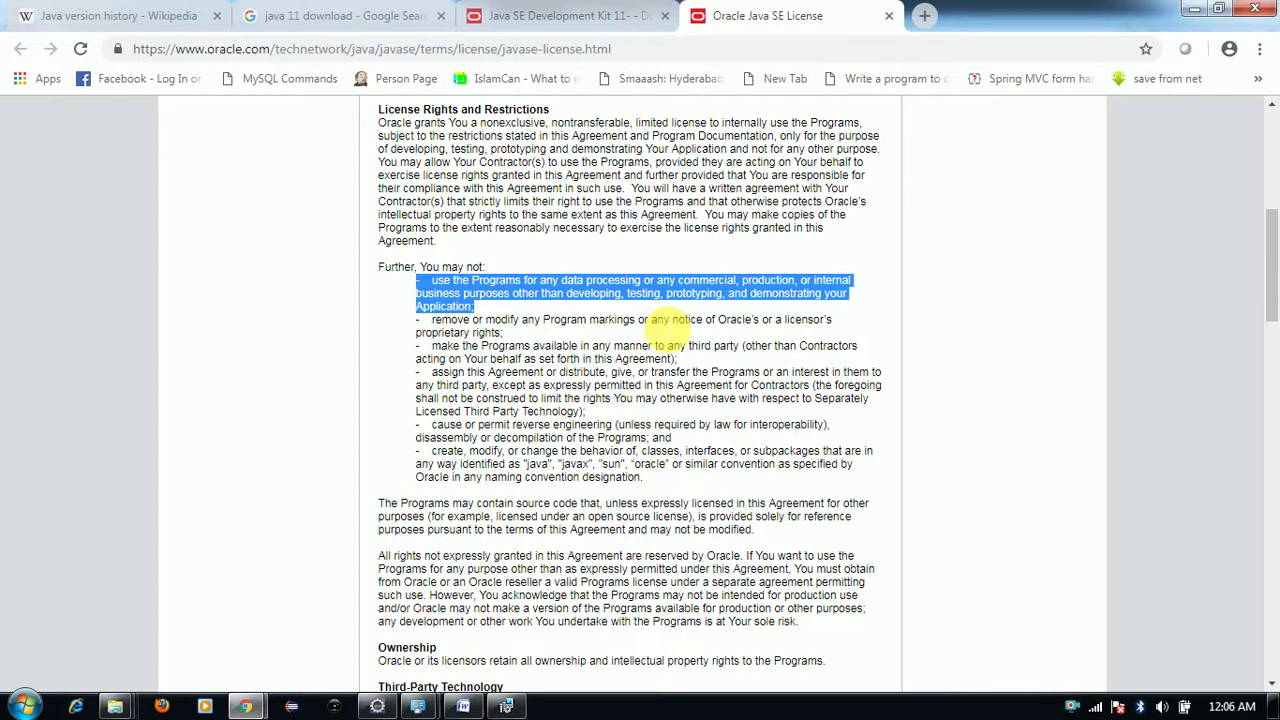
pyautogui.click(573, 326)
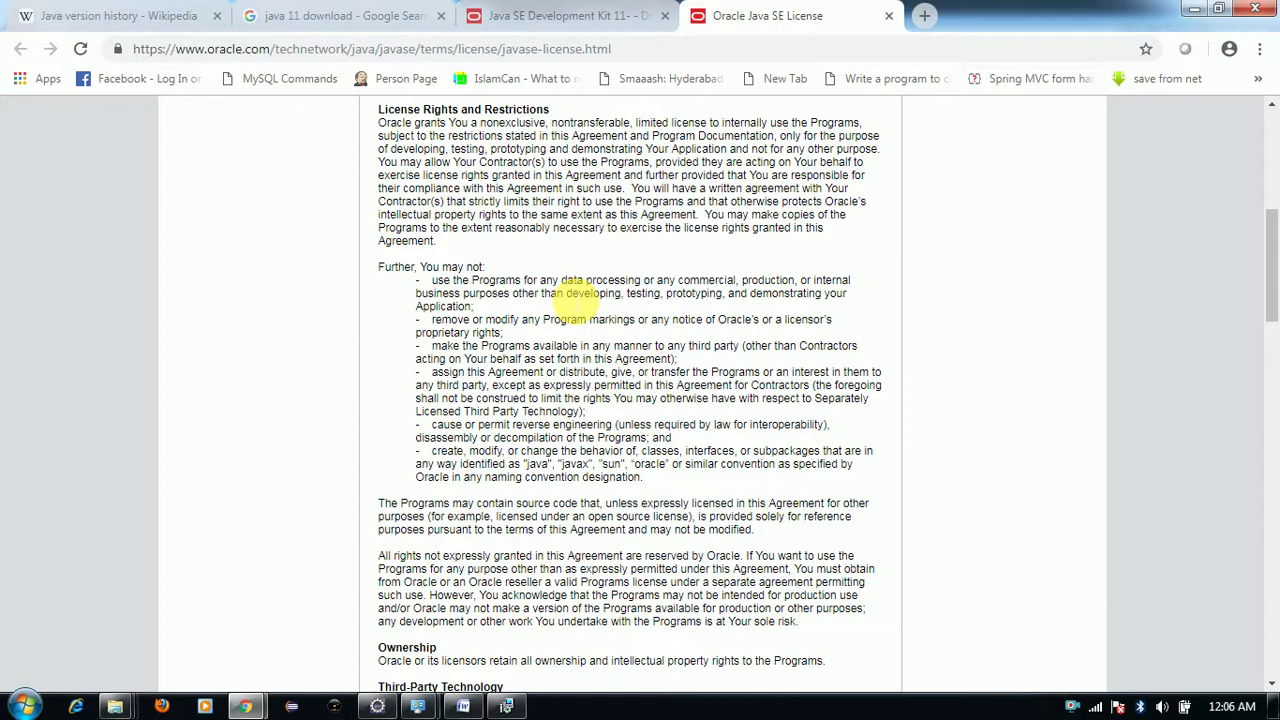
pyautogui.tripleClick(585, 292)
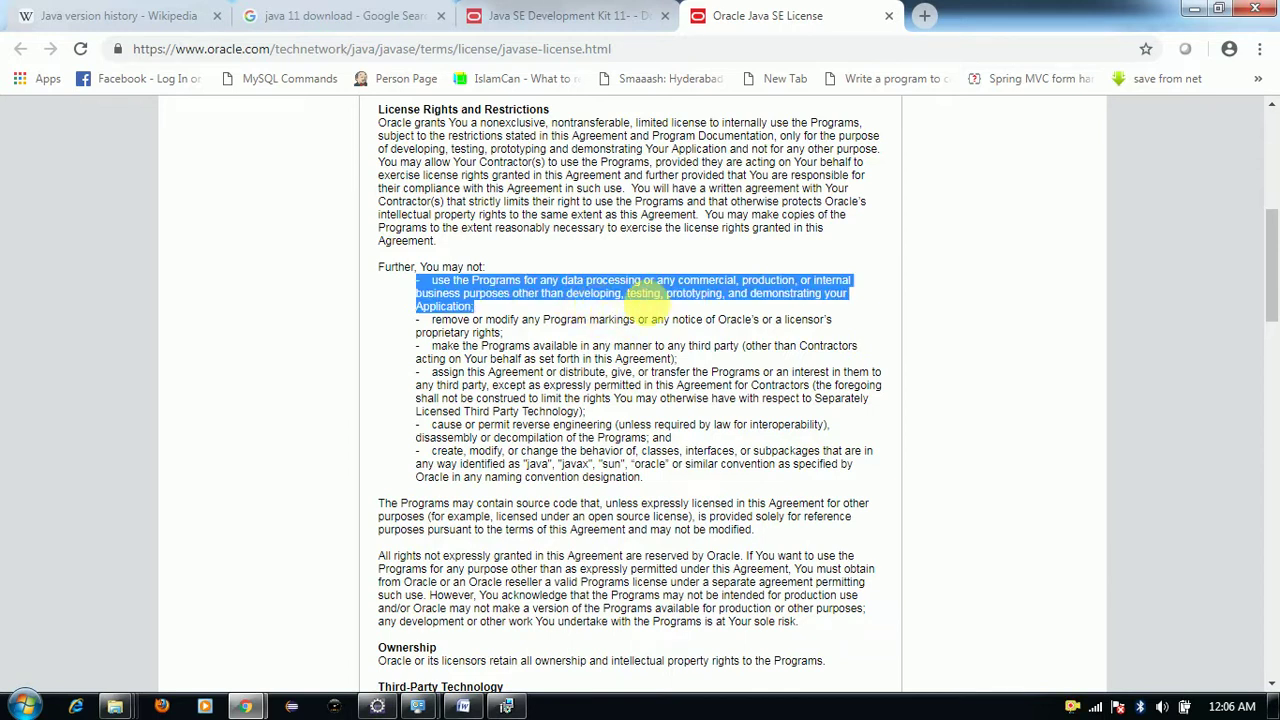
pyautogui.click(650, 305)
# Highlight 'prototyping', 'commercial', 'production' and 'internal', then bring back the installer window
pyautogui.doubleClick(693, 293)
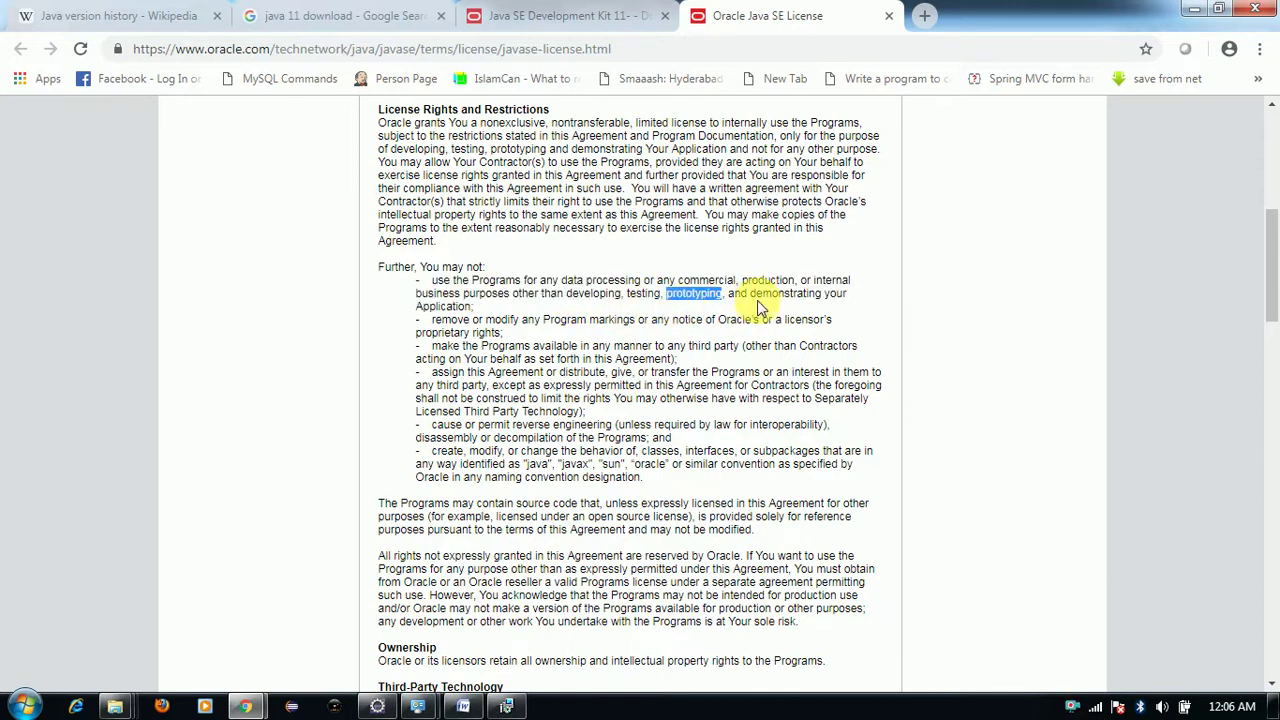
pyautogui.tripleClick(780, 292)
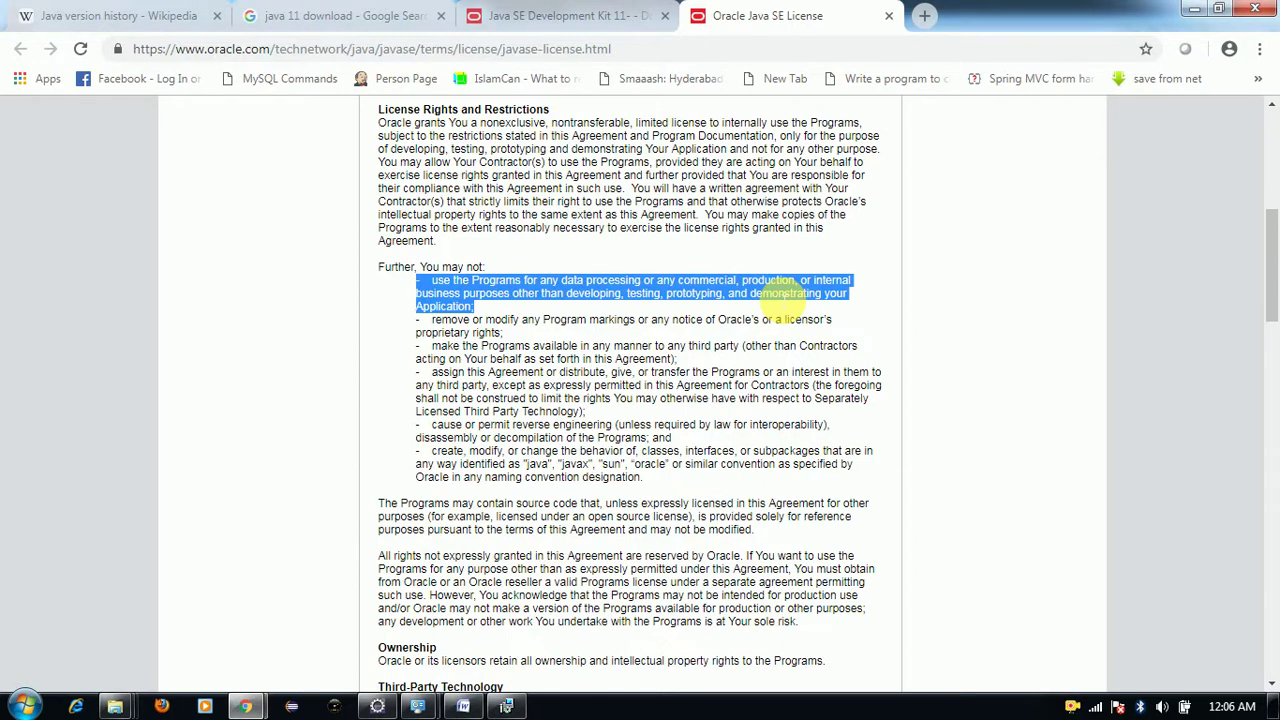
pyautogui.click(809, 312)
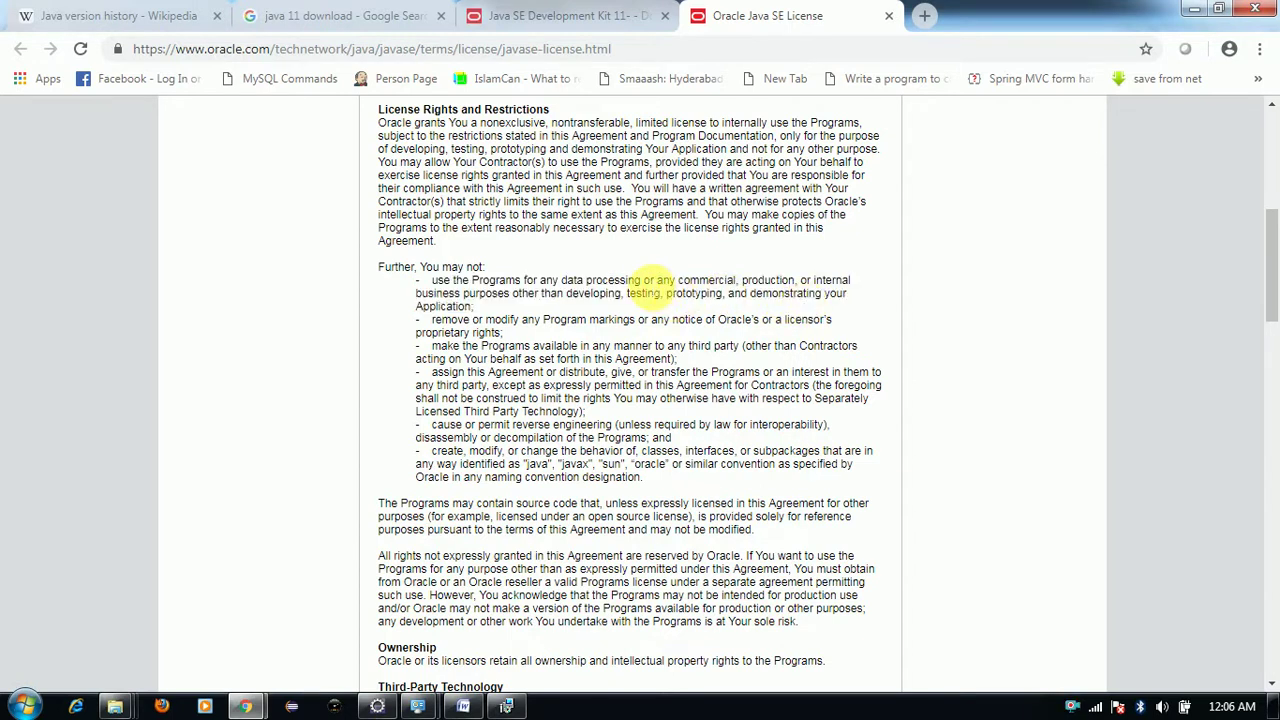
pyautogui.doubleClick(665, 280)
pyautogui.doubleClick(706, 280)
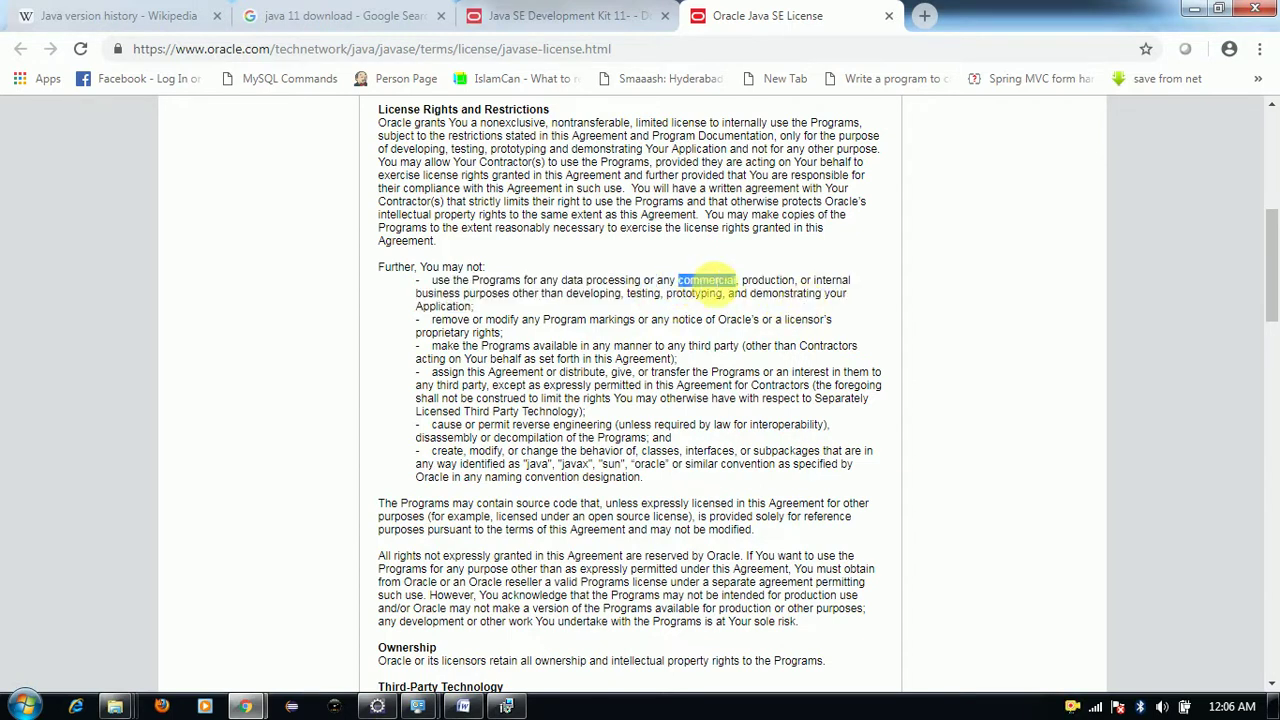
pyautogui.doubleClick(768, 280)
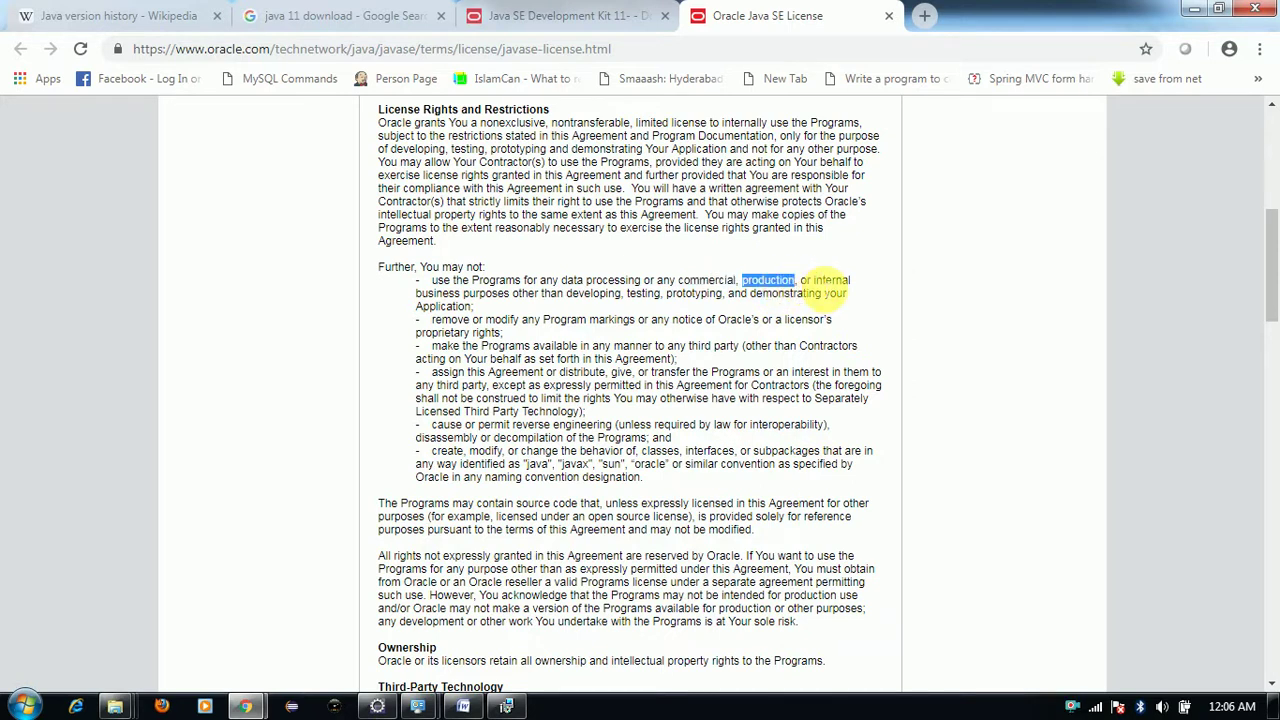
pyautogui.doubleClick(831, 280)
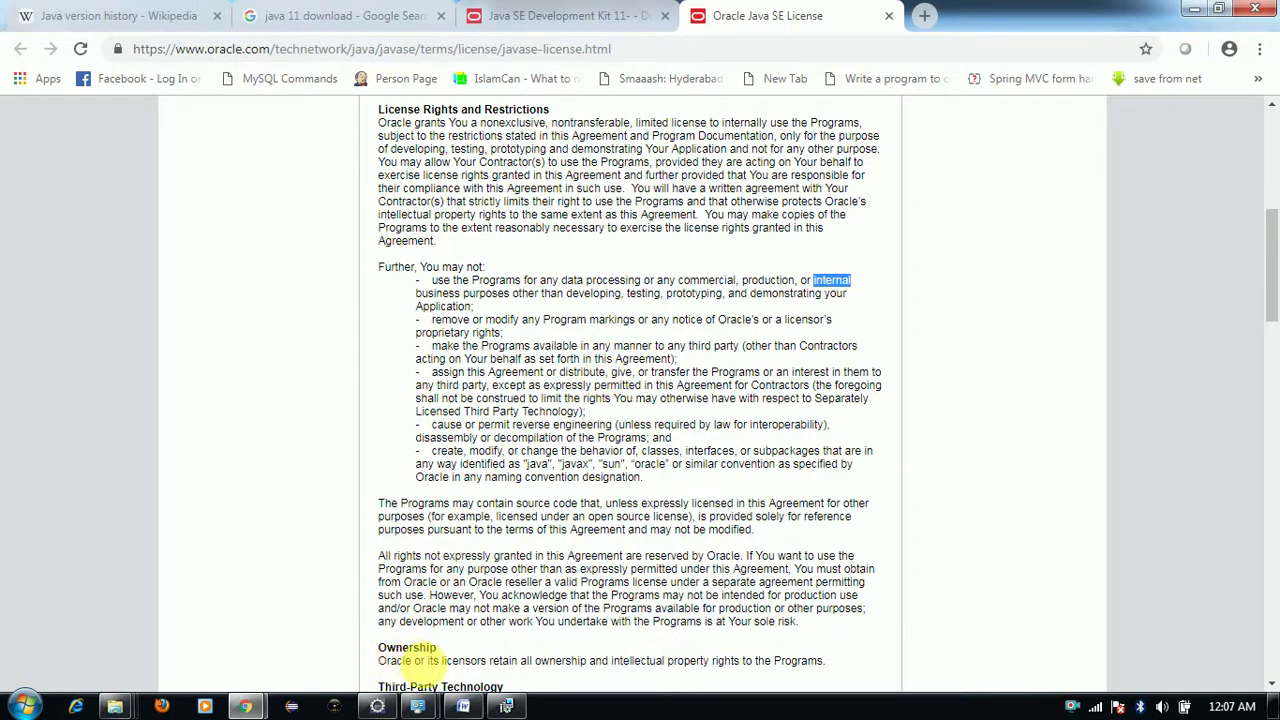
pyautogui.click(505, 707)
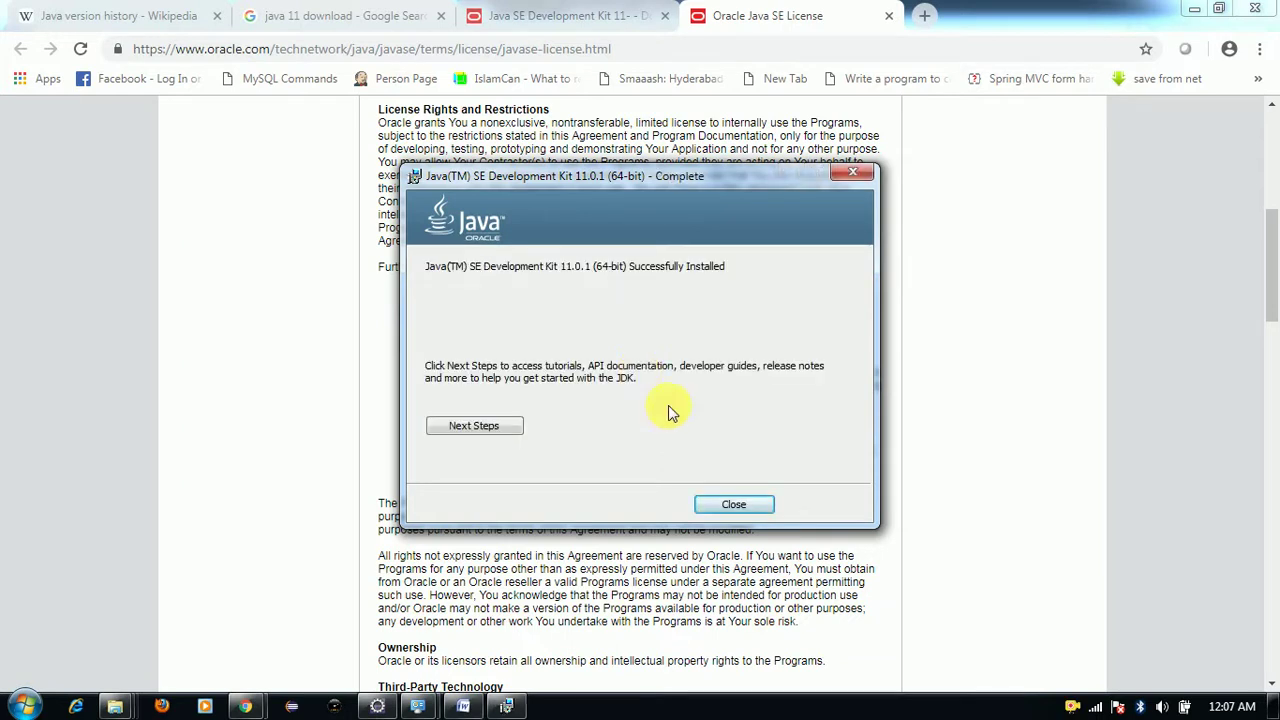
# Close the finished installer and run java -version in Command Prompt, which shows 1.8.0_144
pyautogui.click(724, 500)
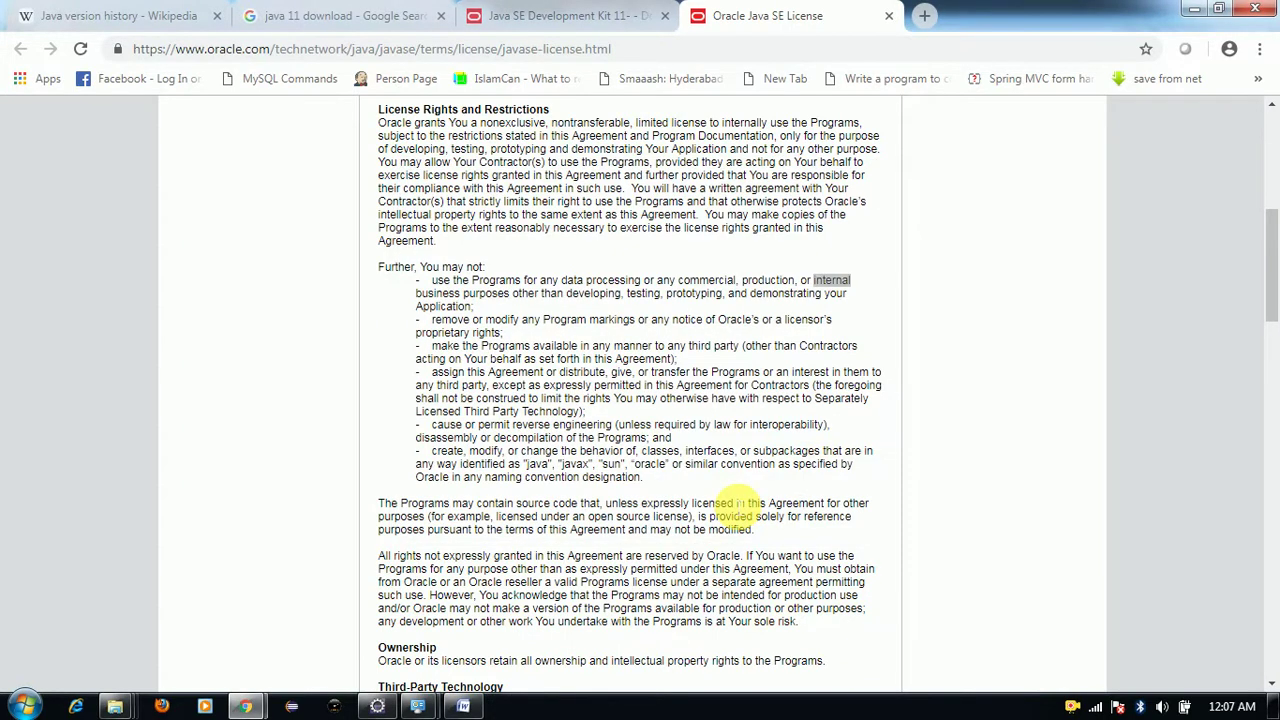
pyautogui.press('super+r')
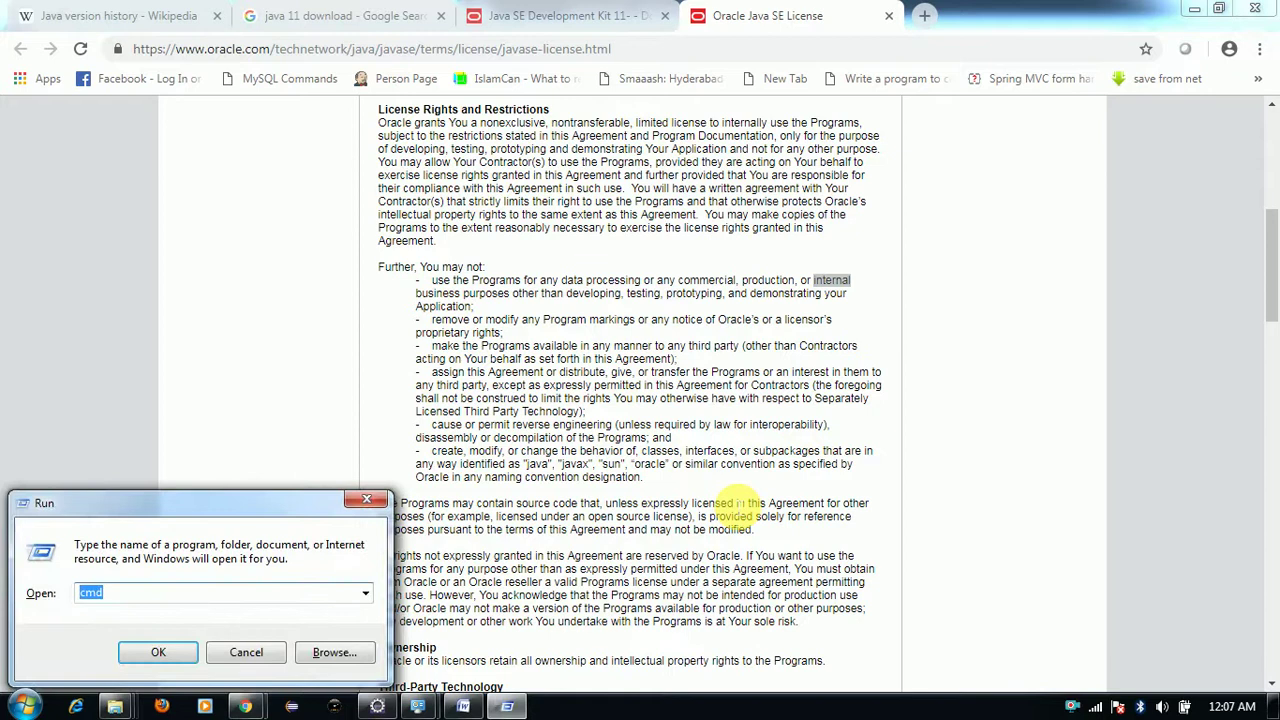
pyautogui.press('Return')
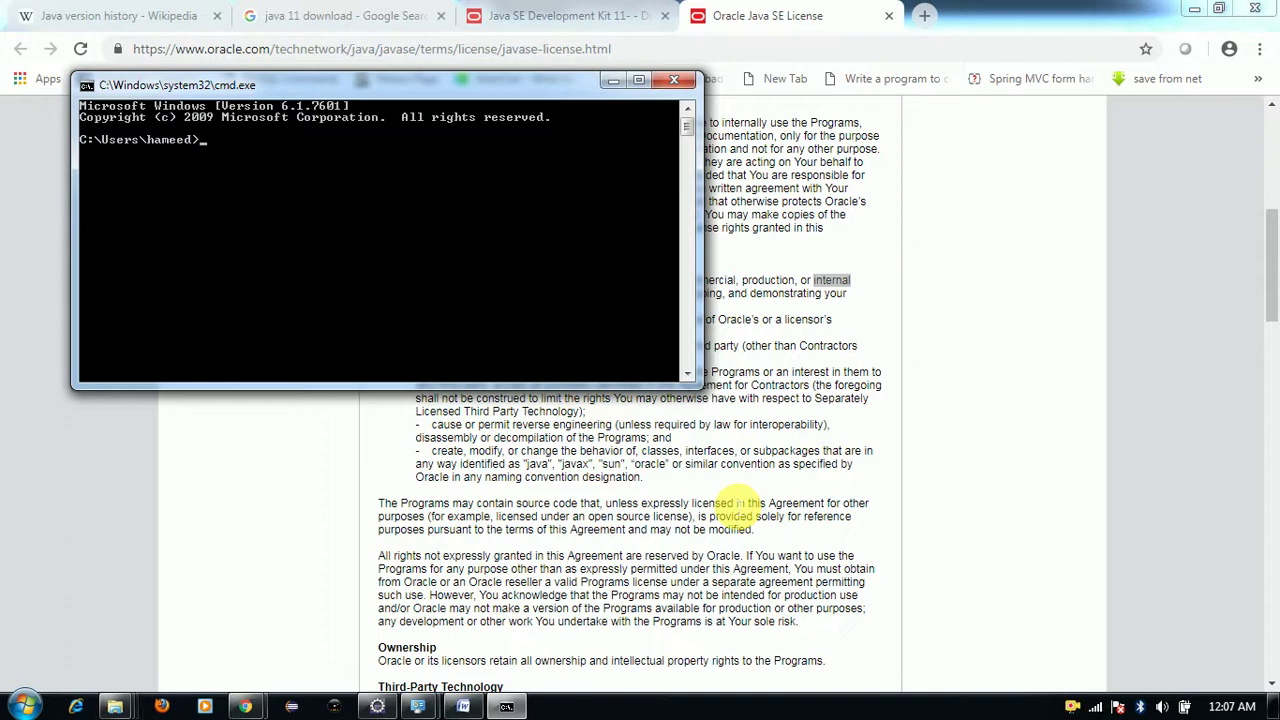
pyautogui.write('ja')
pyautogui.write('va -ver')
pyautogui.write('sion')
pyautogui.press('Return')
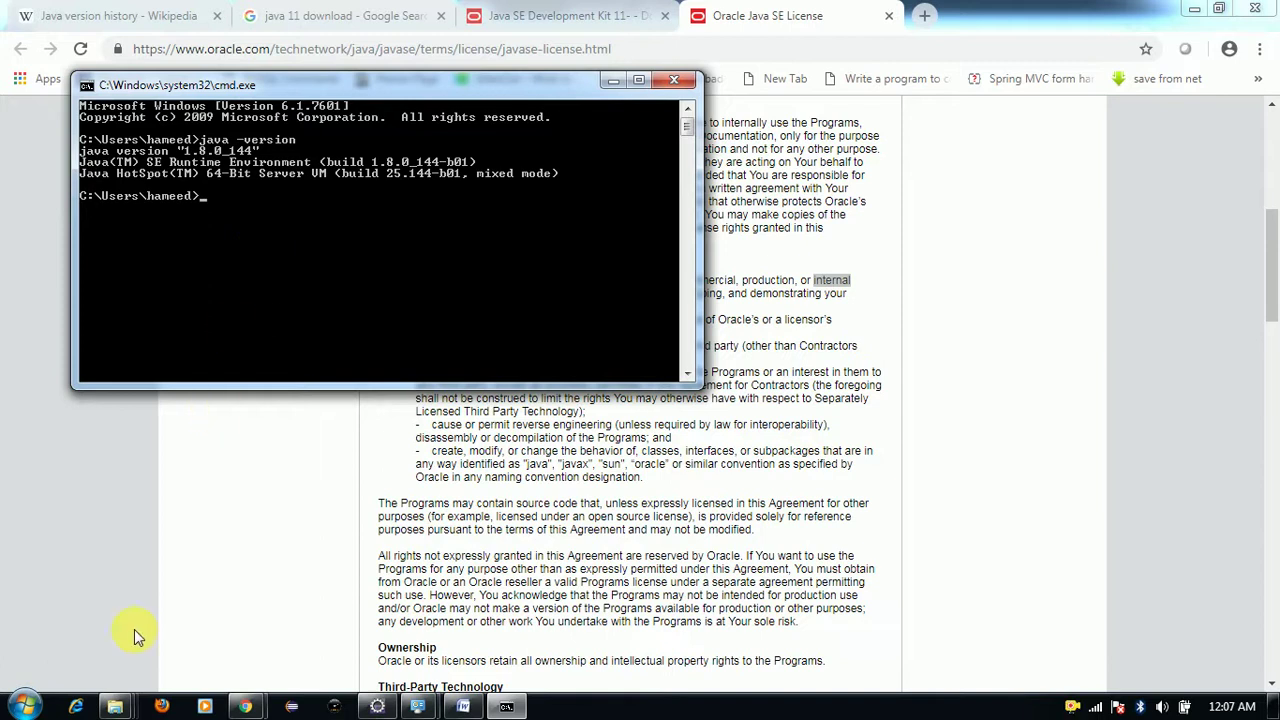
# Open C:\Program Files\Java\jdk-11.0.1\bin in Explorer and reveal its path as text
pyautogui.click(117, 708)
pyautogui.moveTo(115, 707)
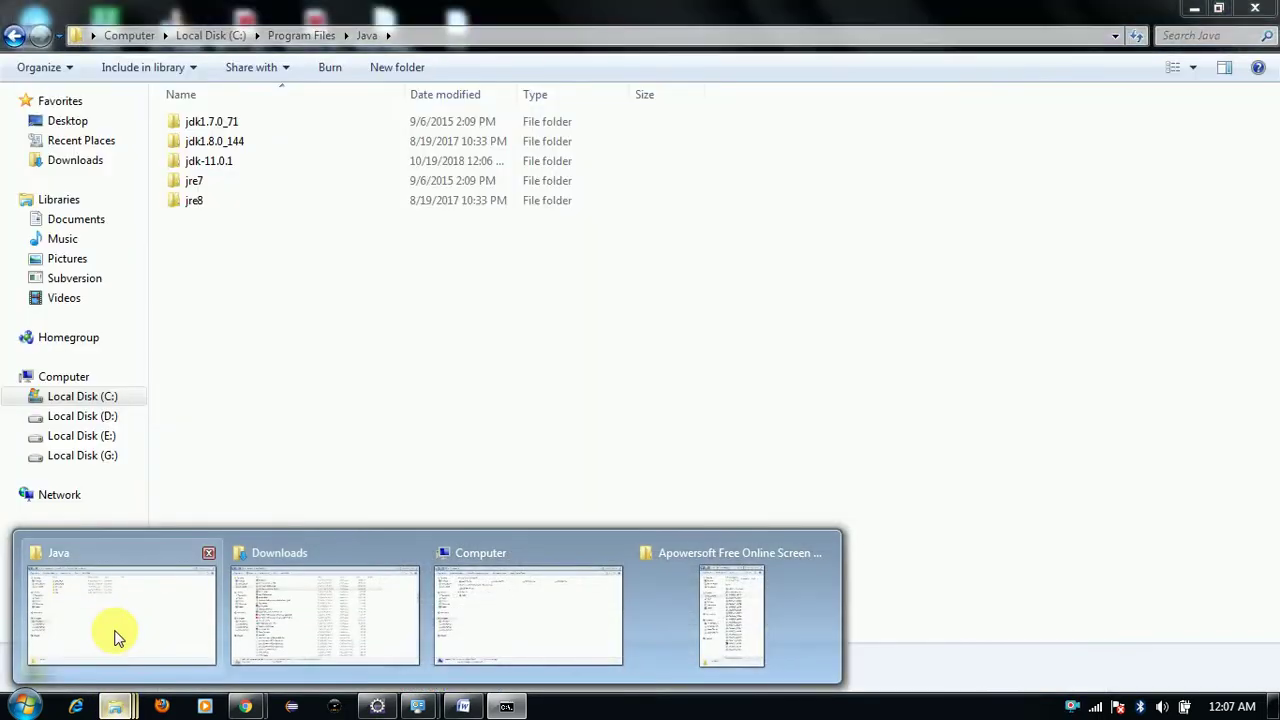
pyautogui.click(114, 630)
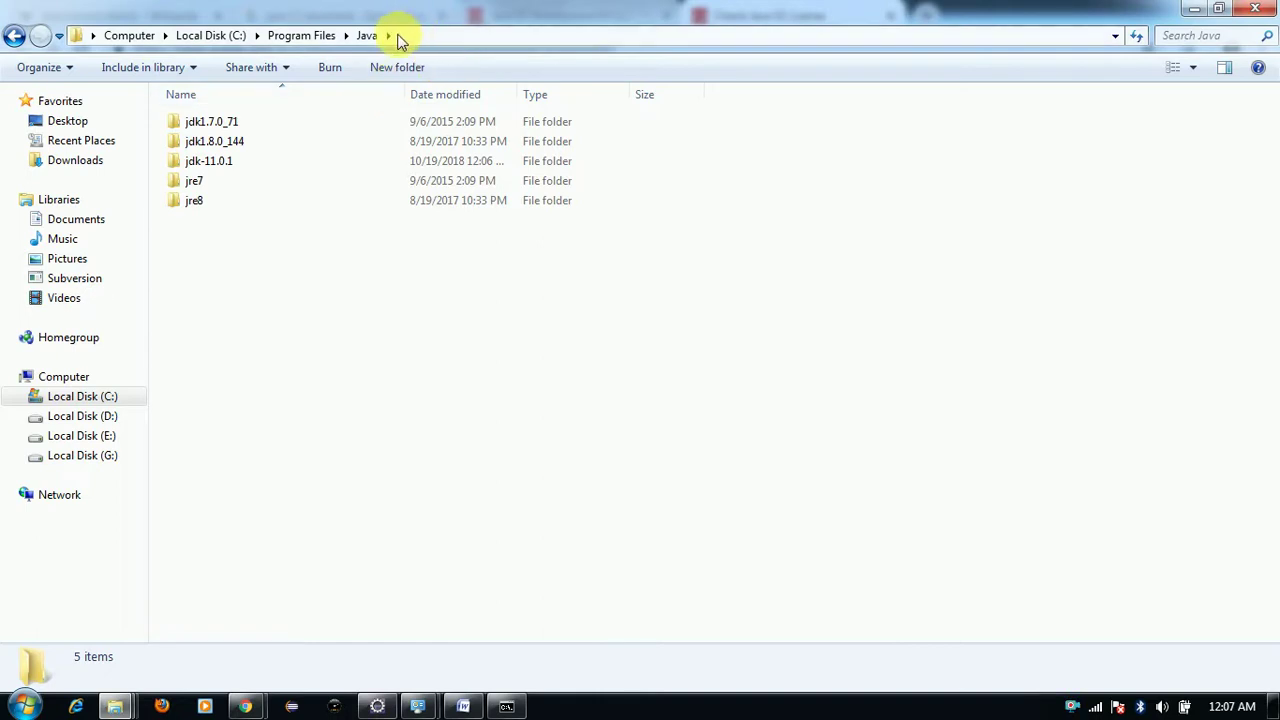
pyautogui.doubleClick(284, 162)
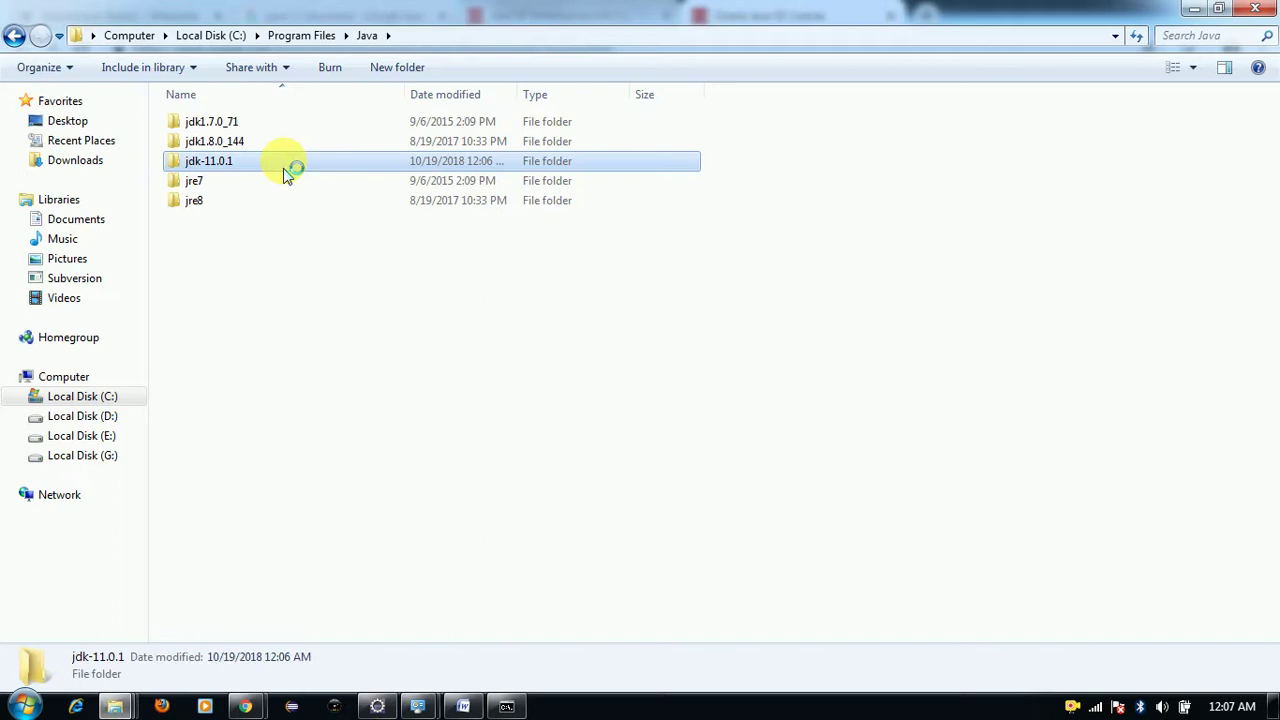
pyautogui.click(322, 121)
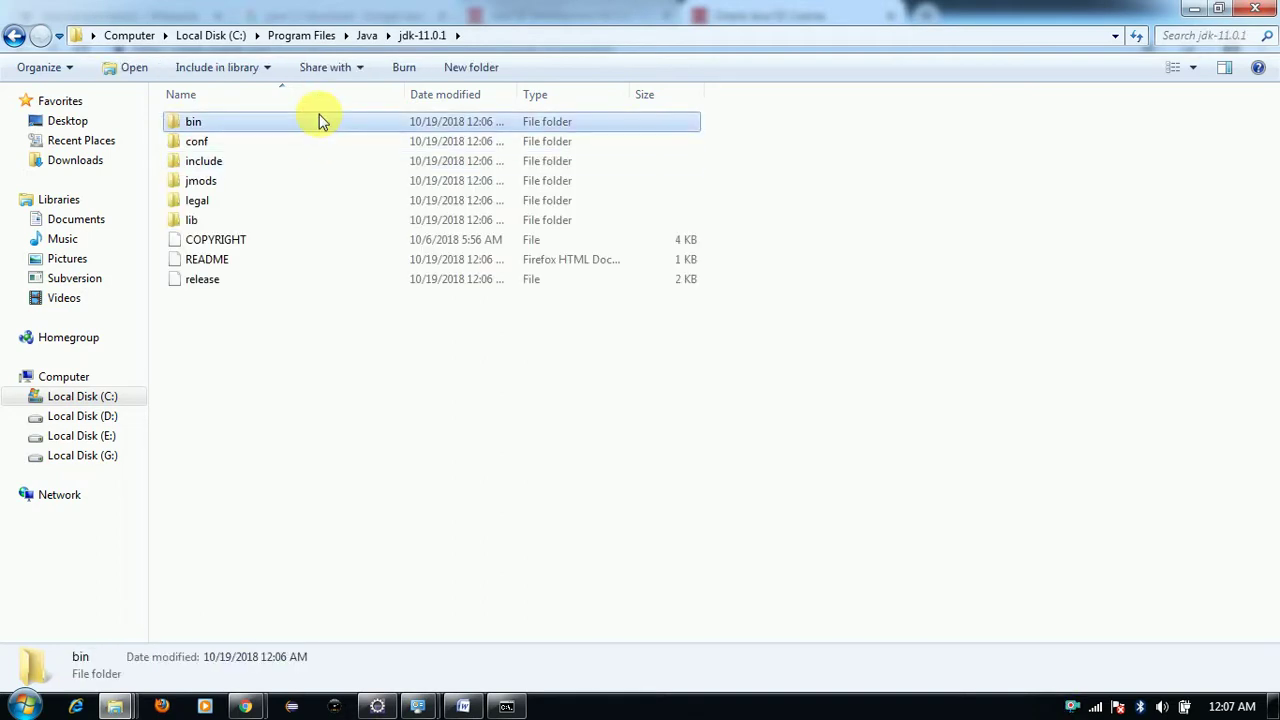
pyautogui.doubleClick(322, 121)
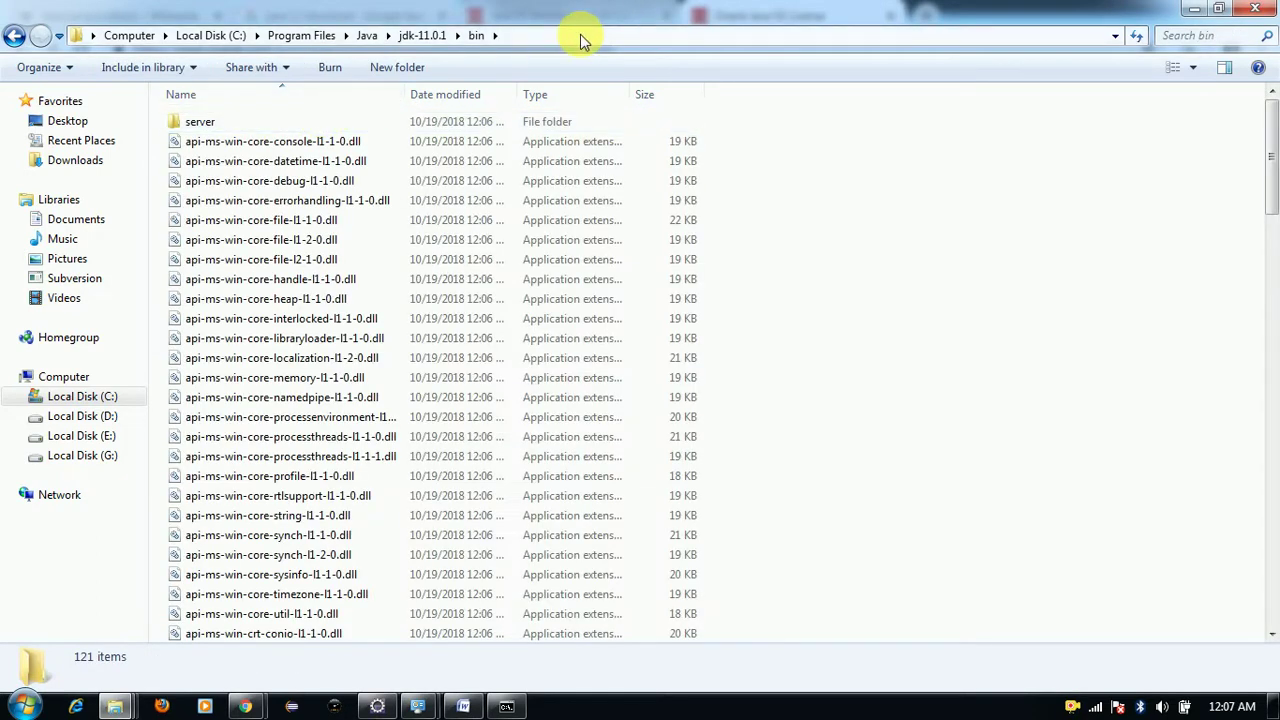
pyautogui.click(582, 36)
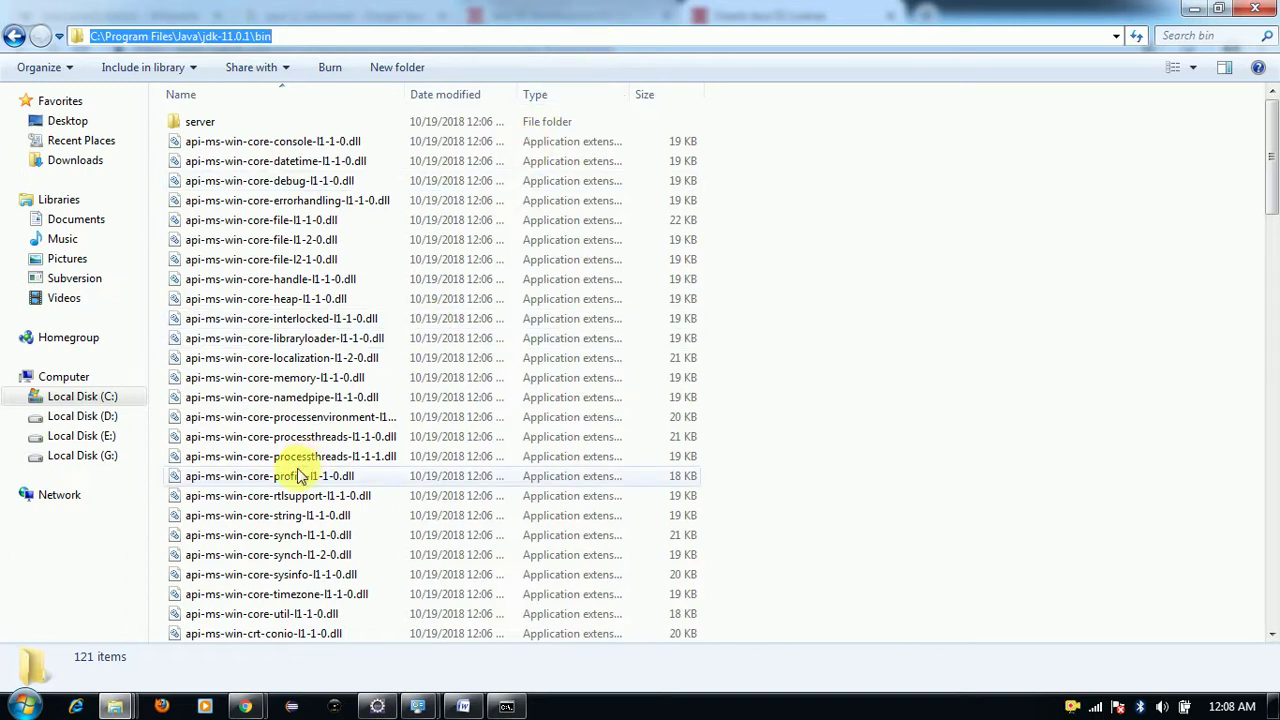
# Open Advanced system settings from the Computer's Properties page
pyautogui.rightClick(80, 377)
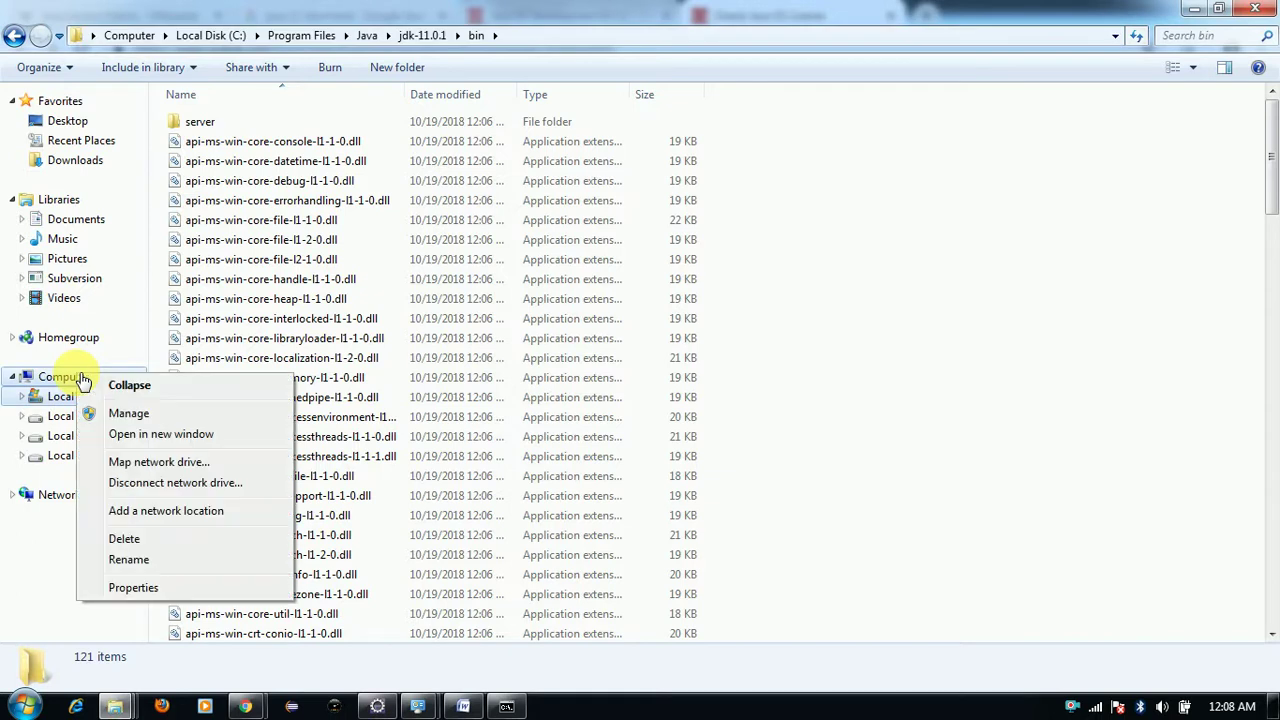
pyautogui.click(133, 588)
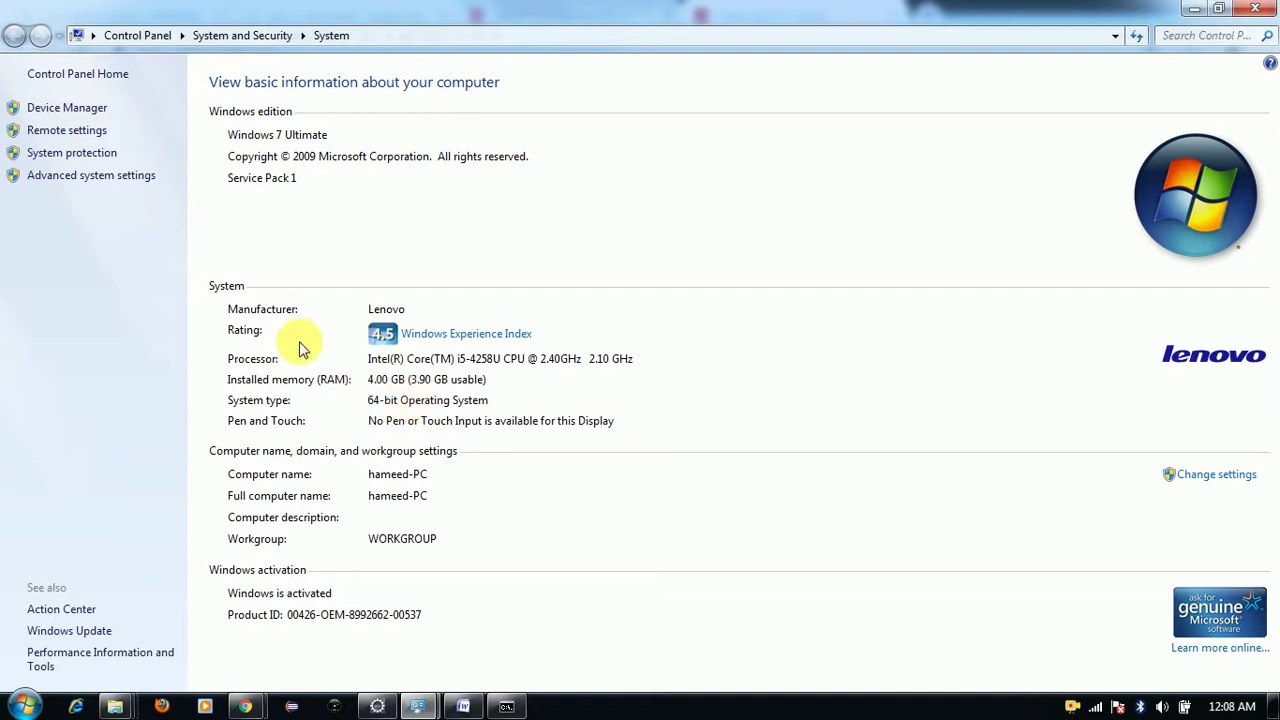
pyautogui.click(85, 180)
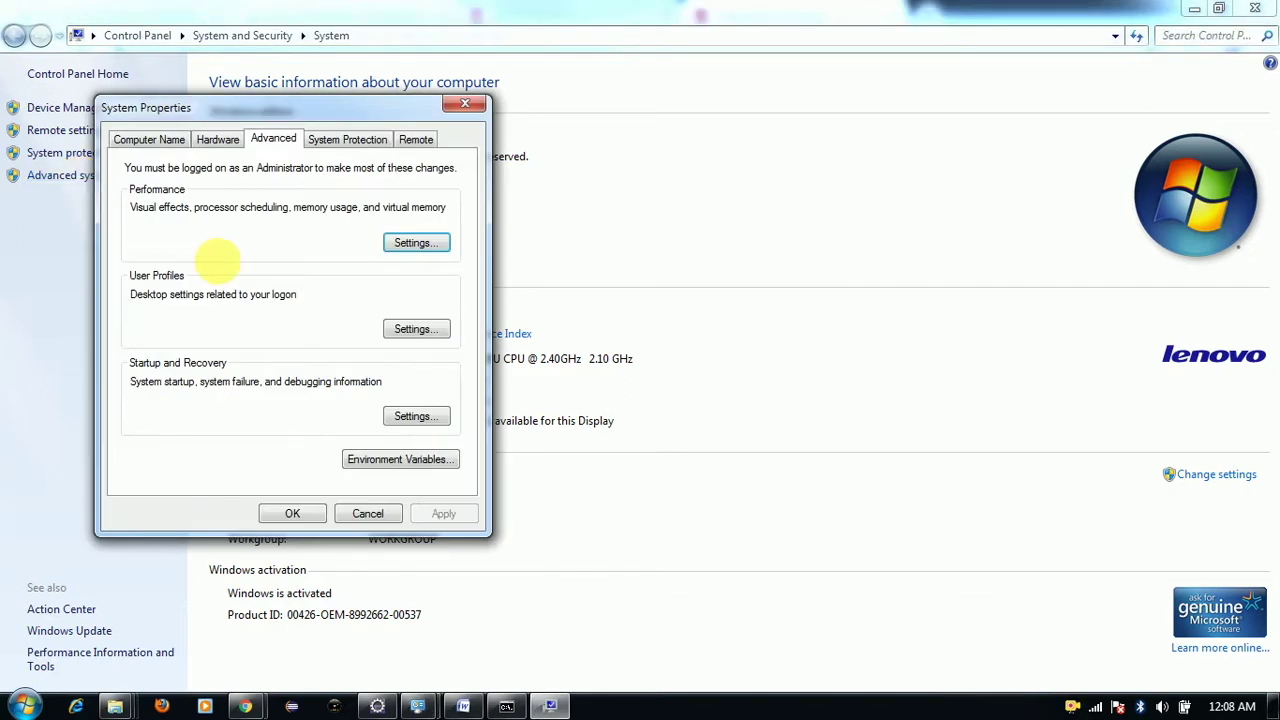
# Open the system Path variable for editing under Environment Variables
pyautogui.click(372, 461)
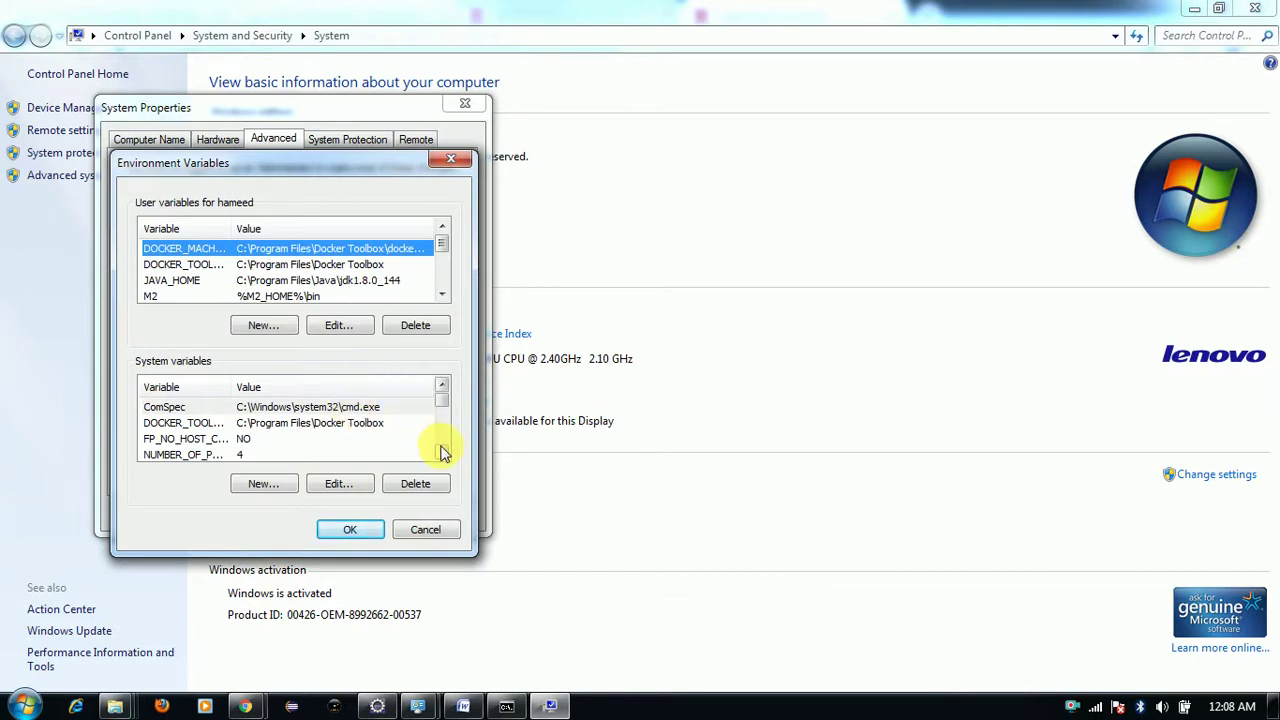
pyautogui.scroll(-1, 445, 455)
pyautogui.click(445, 455)
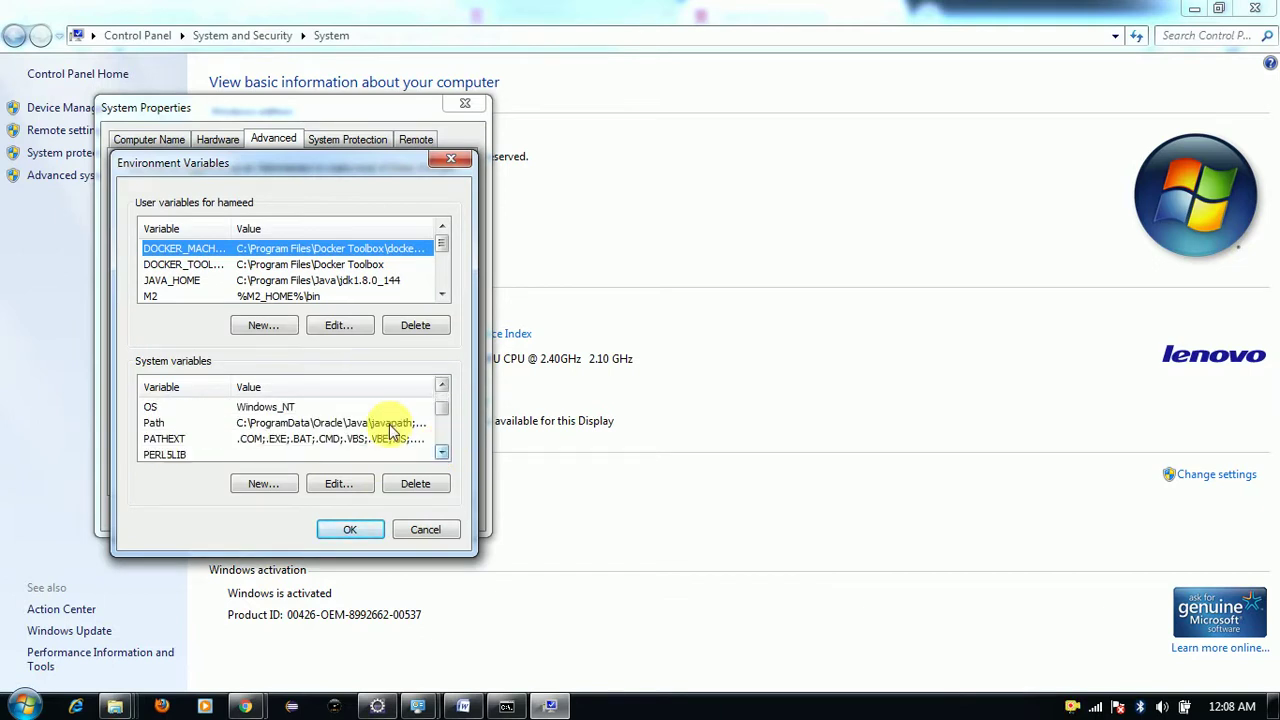
pyautogui.click(357, 424)
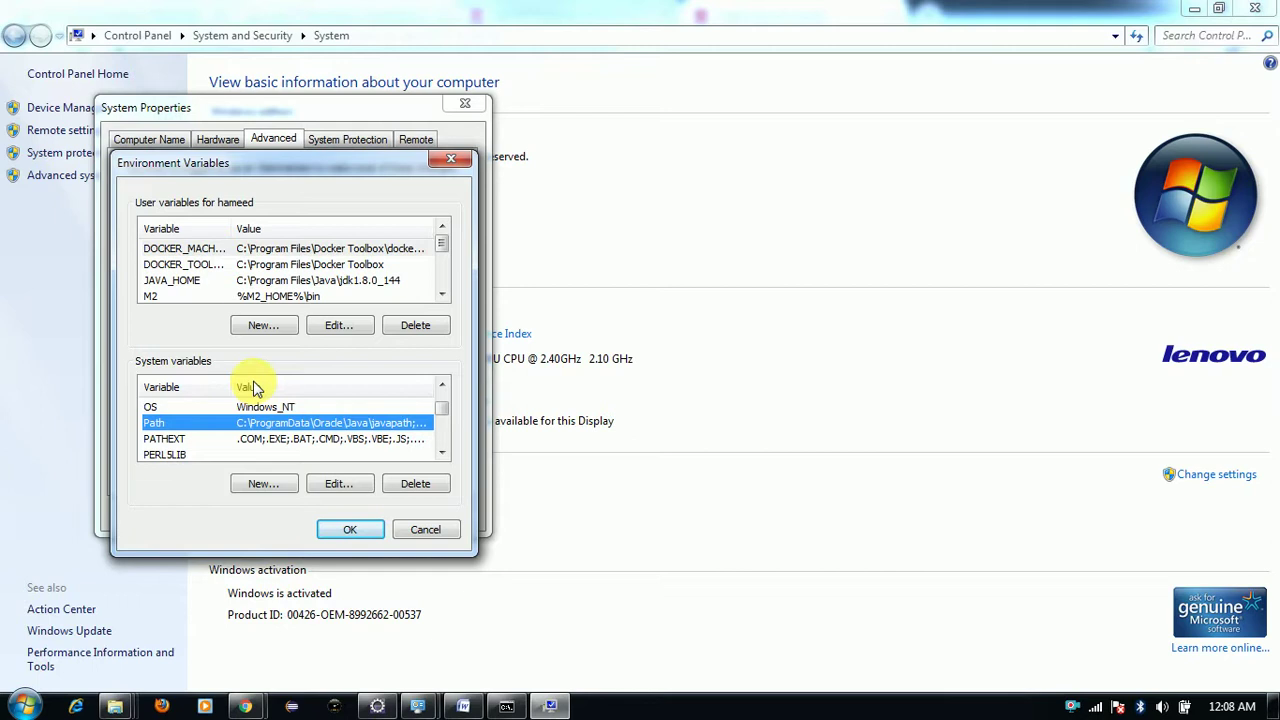
pyautogui.click(328, 483)
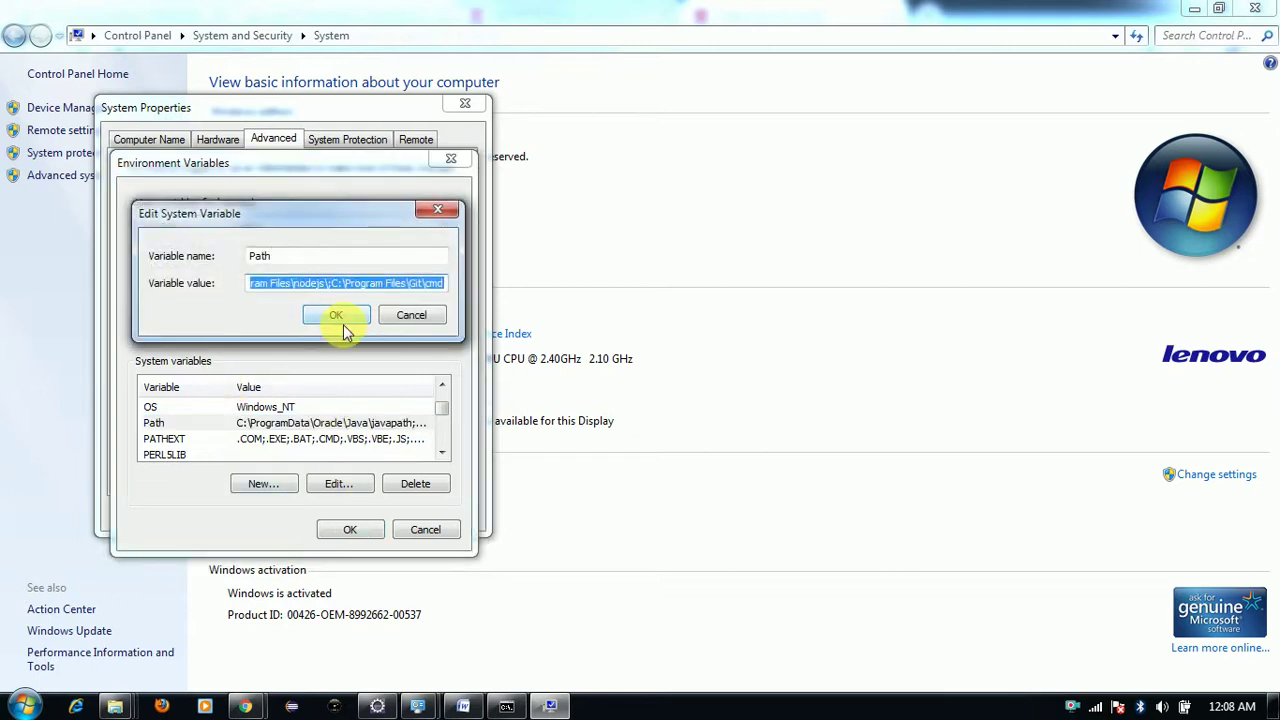
# Prepend the jdk-11.0.1\bin path with a semicolon to Path and confirm all dialogs
pyautogui.press('Home')
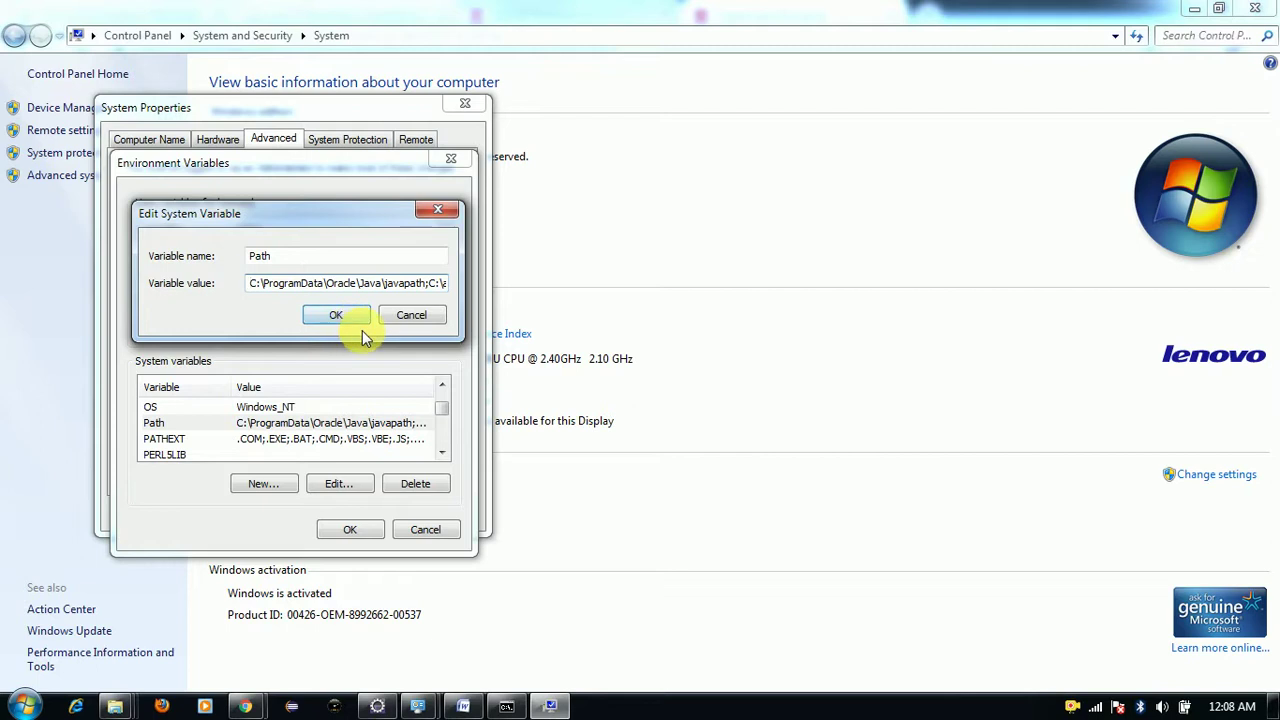
pyautogui.write('C:\\Program Files\\Java\\jdk-11.0.1\\bin')
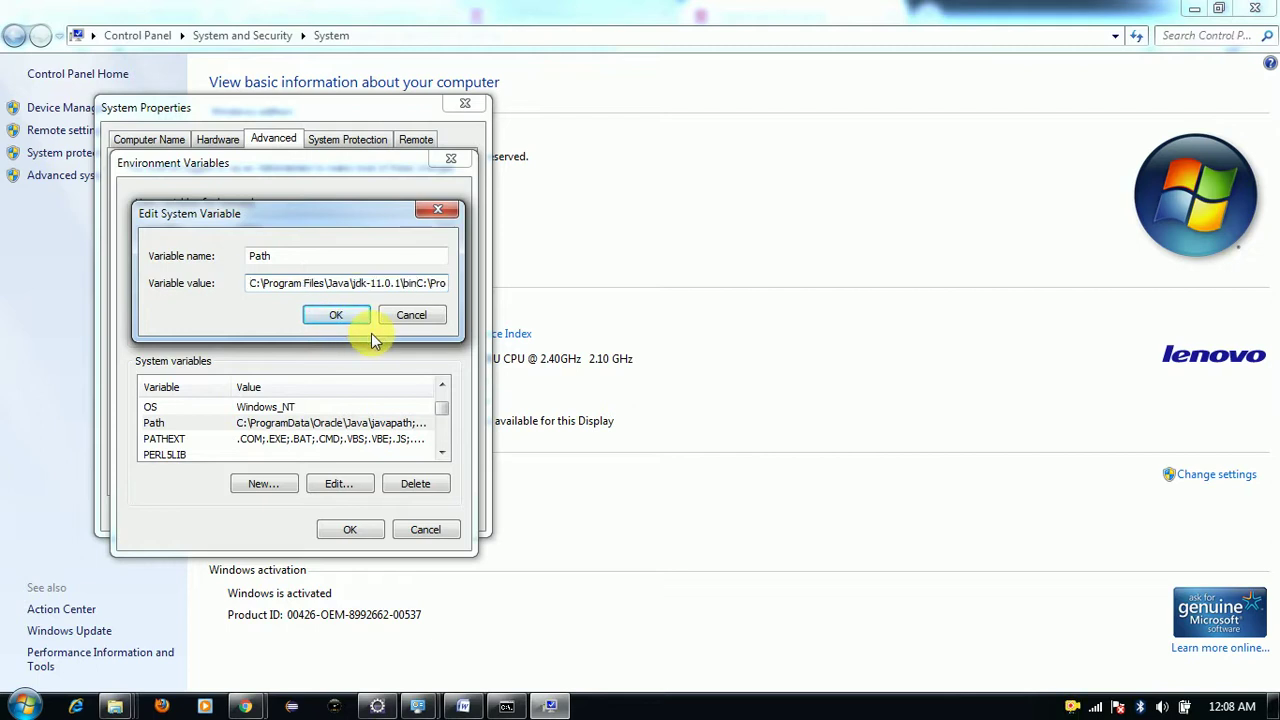
pyautogui.write(';')
pyautogui.click(332, 320)
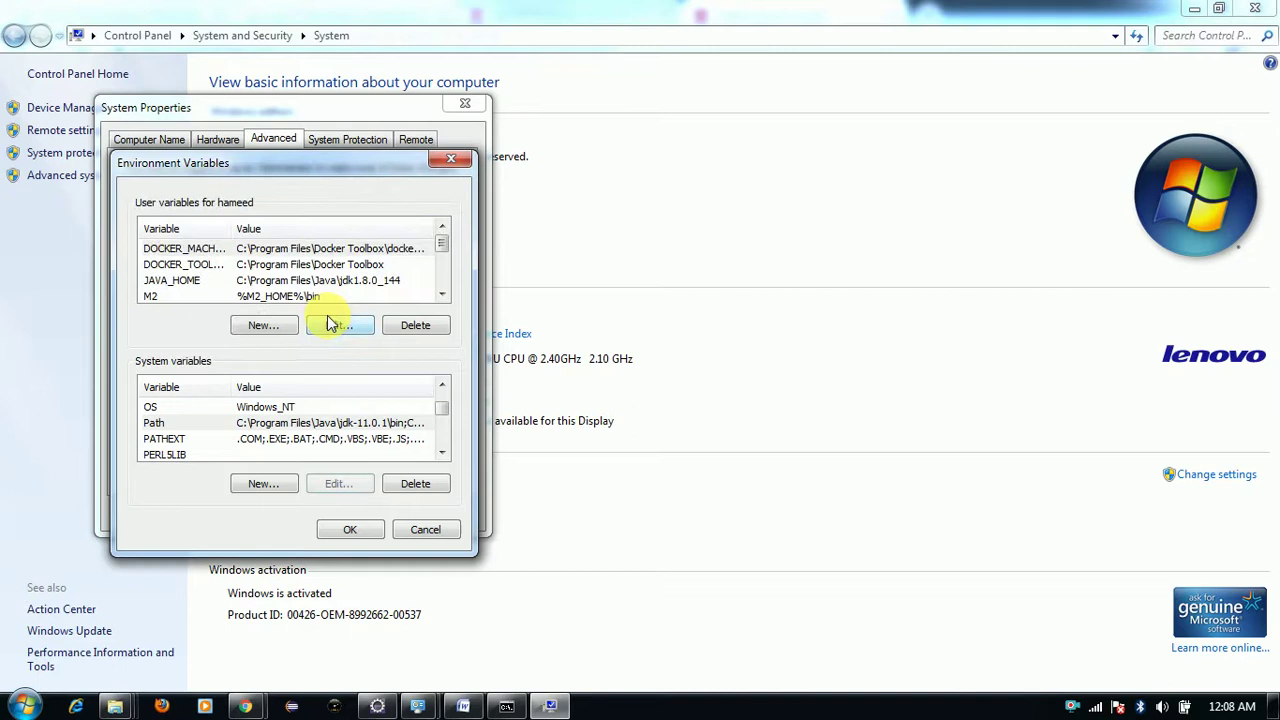
pyautogui.click(341, 531)
pyautogui.click(344, 531)
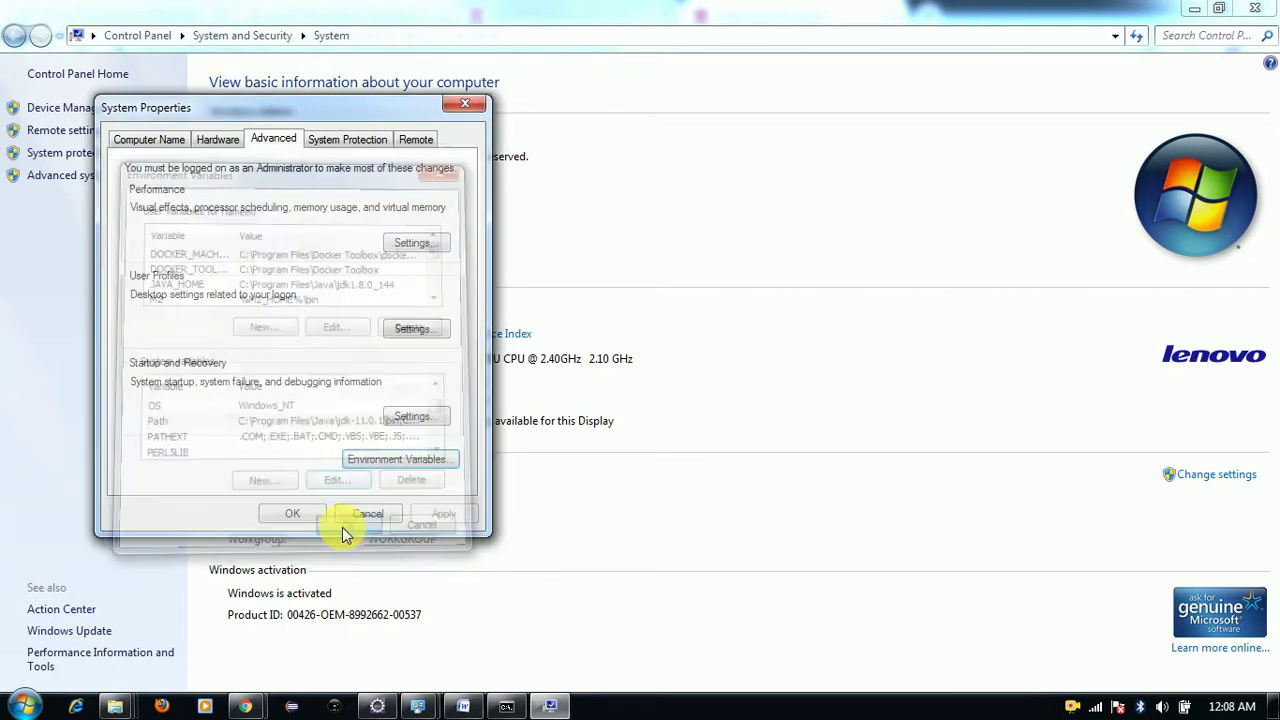
pyautogui.click(304, 510)
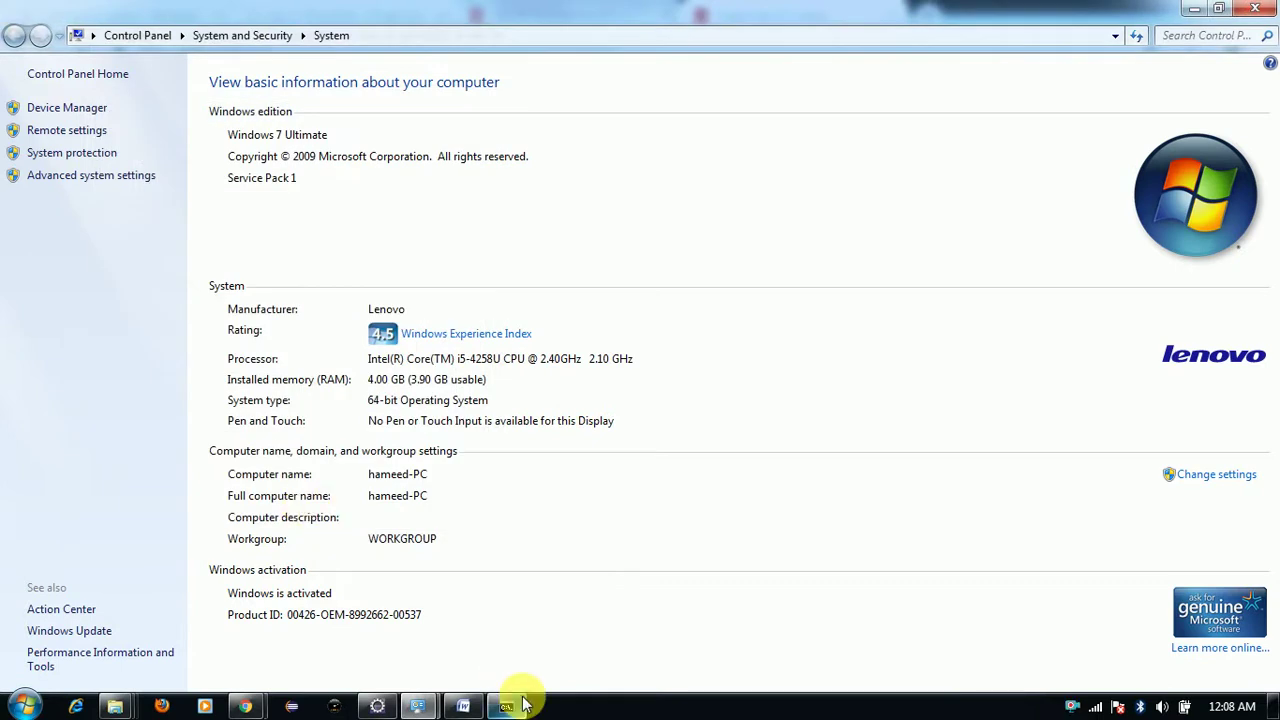
# Close the old console and run java -version in a fresh Command Prompt, showing 11.0.1
pyautogui.click(506, 706)
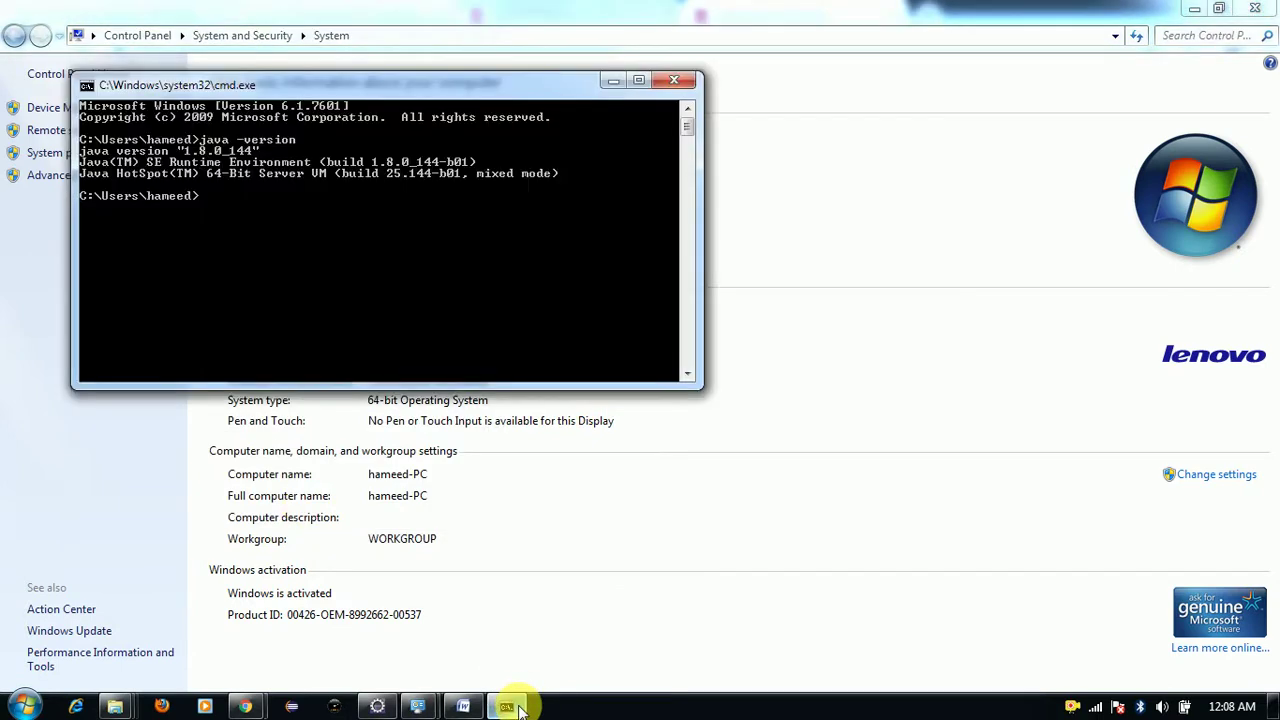
pyautogui.click(686, 80)
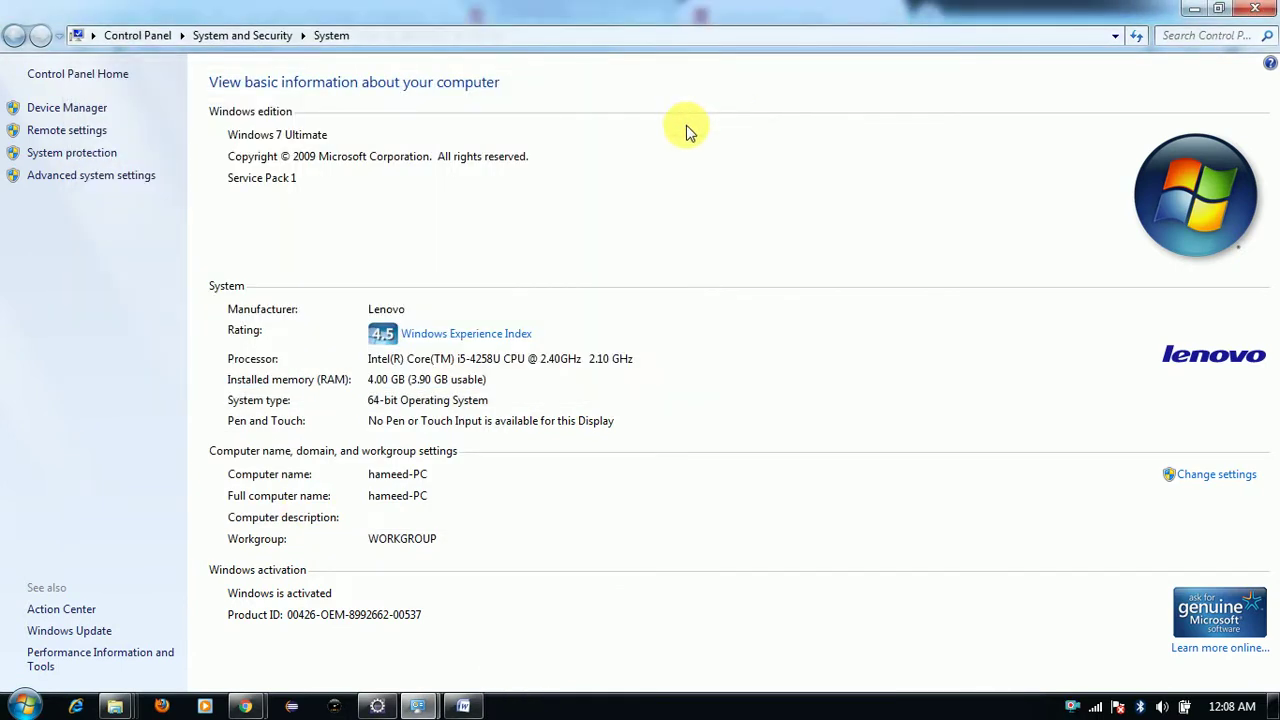
pyautogui.press('super+r')
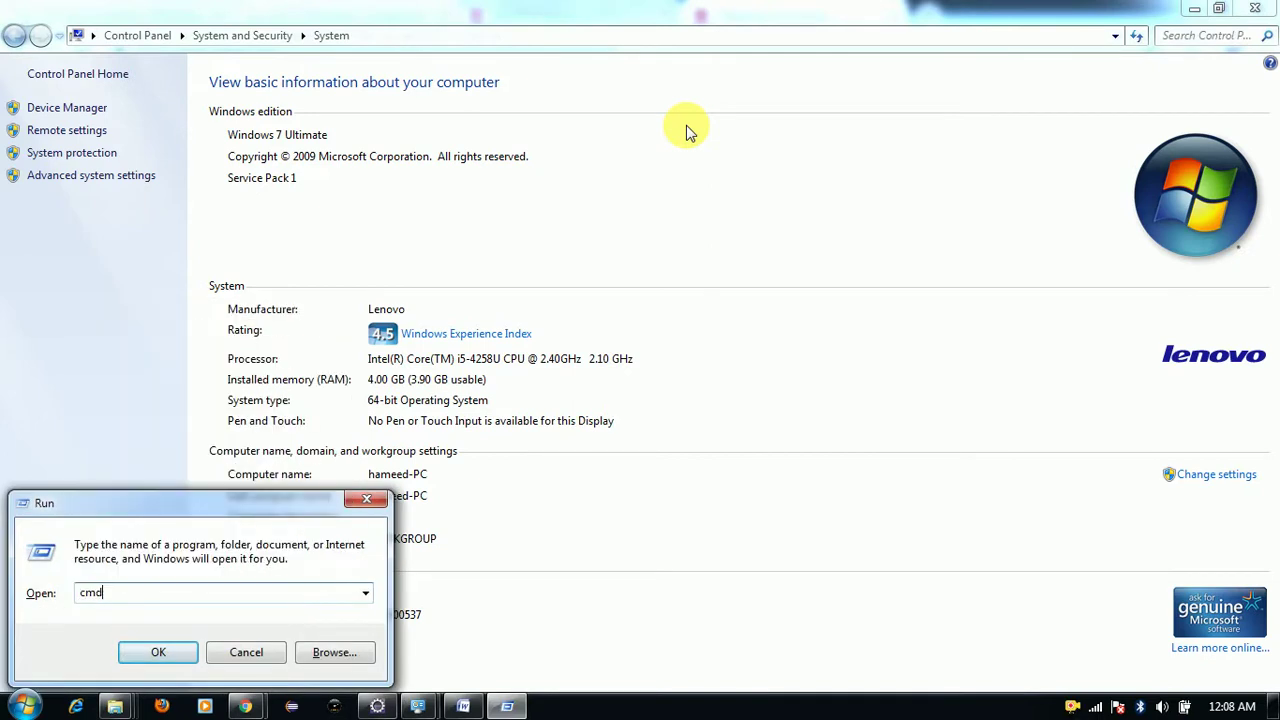
pyautogui.press('Return')
pyautogui.write('jav')
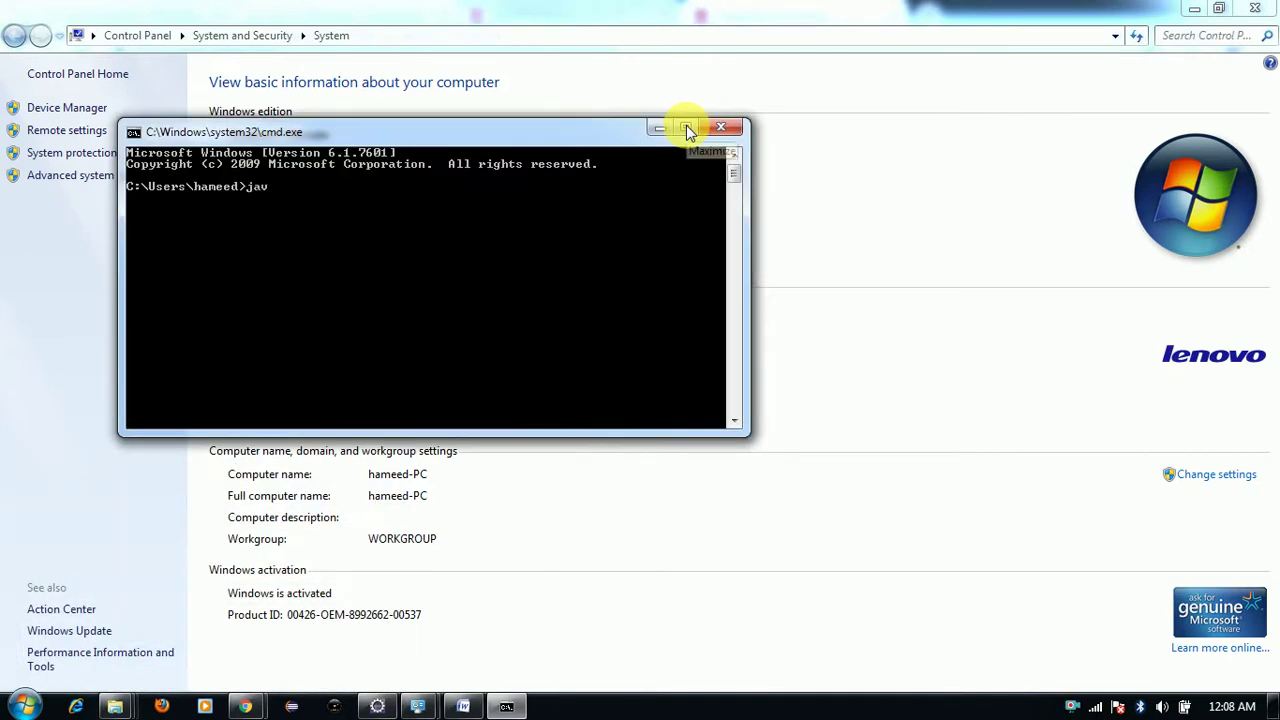
pyautogui.write('a -vers')
pyautogui.write('ion')
pyautogui.press('Return')
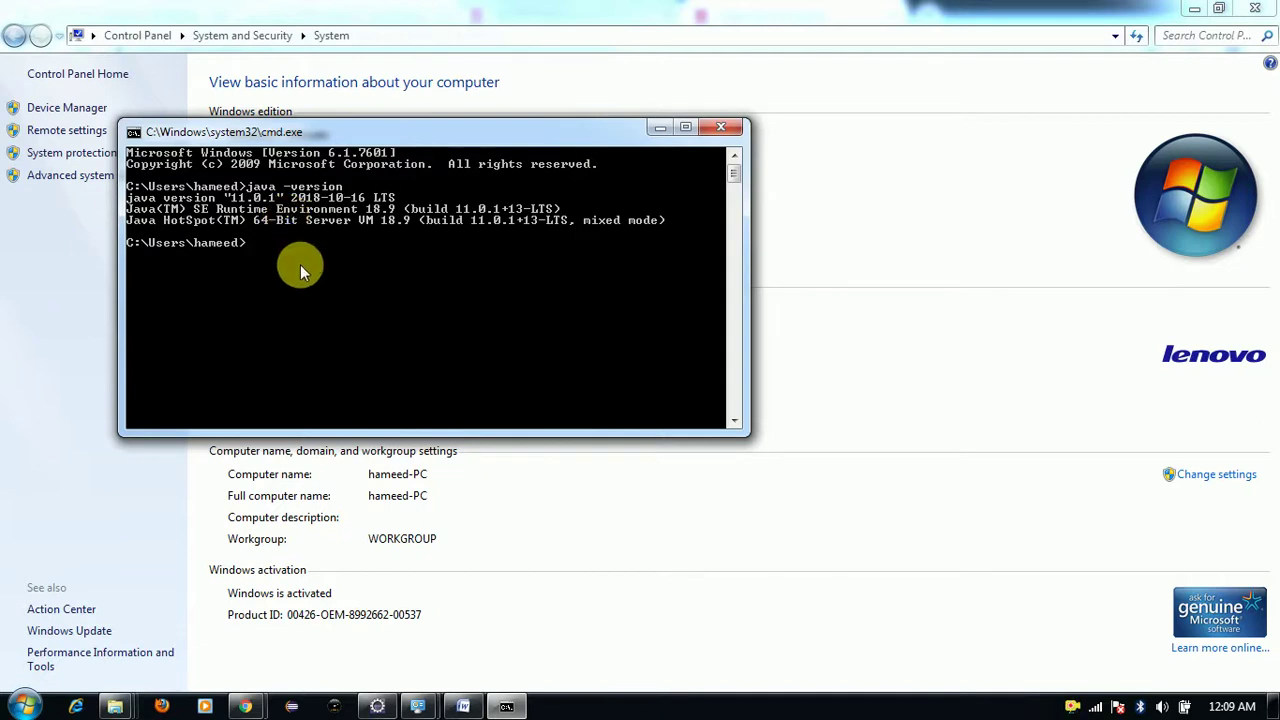
pyautogui.moveTo(244, 706)
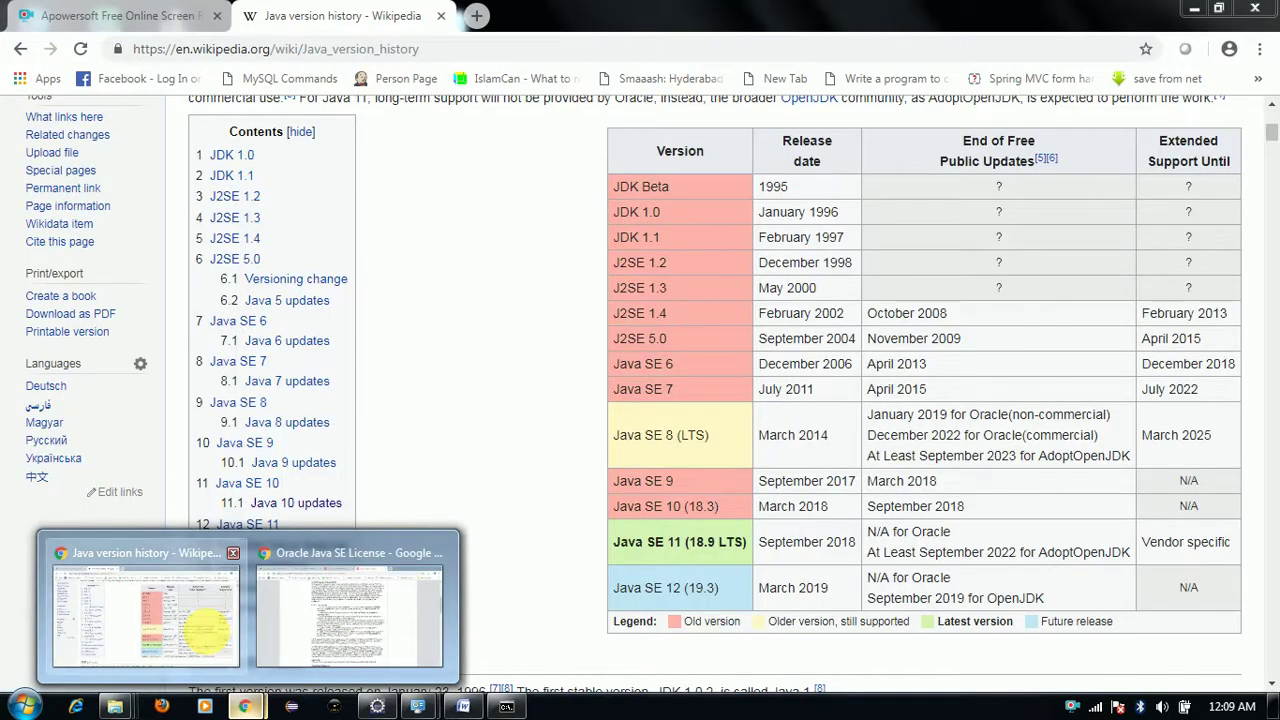
# On Wikipedia's Java version table, highlight Java SE 11's September 2018 release date
pyautogui.click(205, 625)
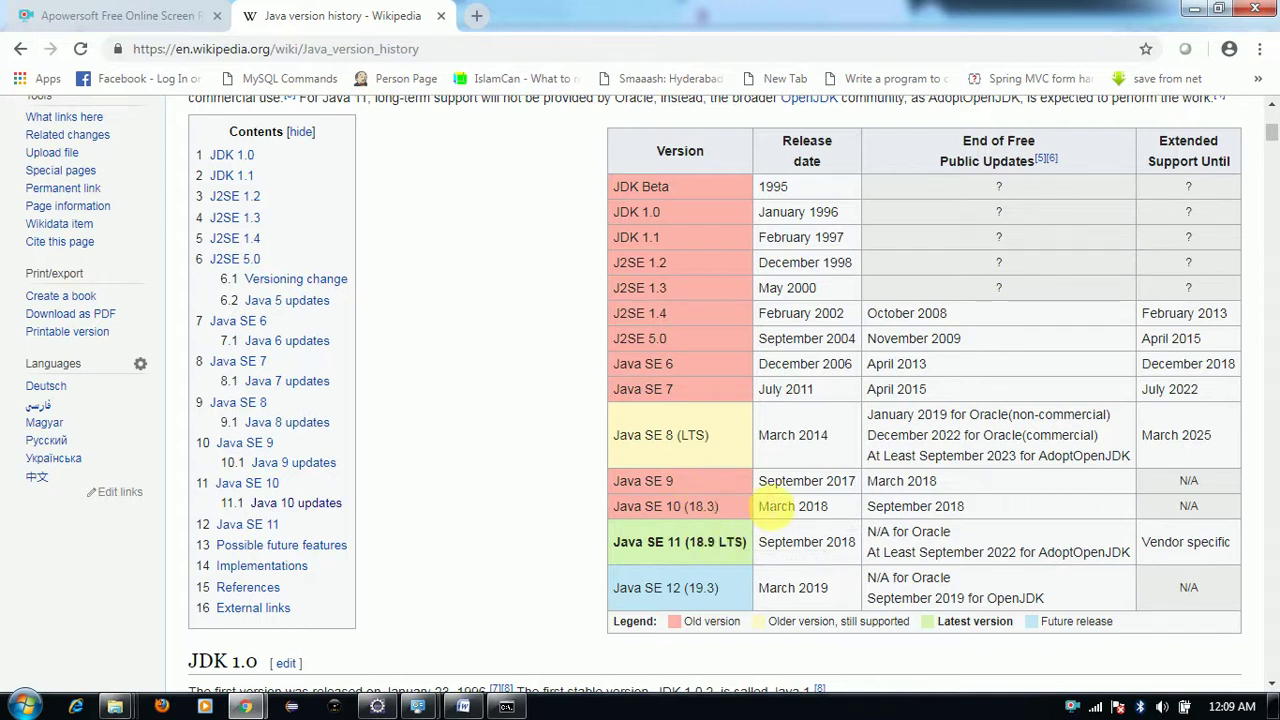
pyautogui.doubleClick(1188, 480)
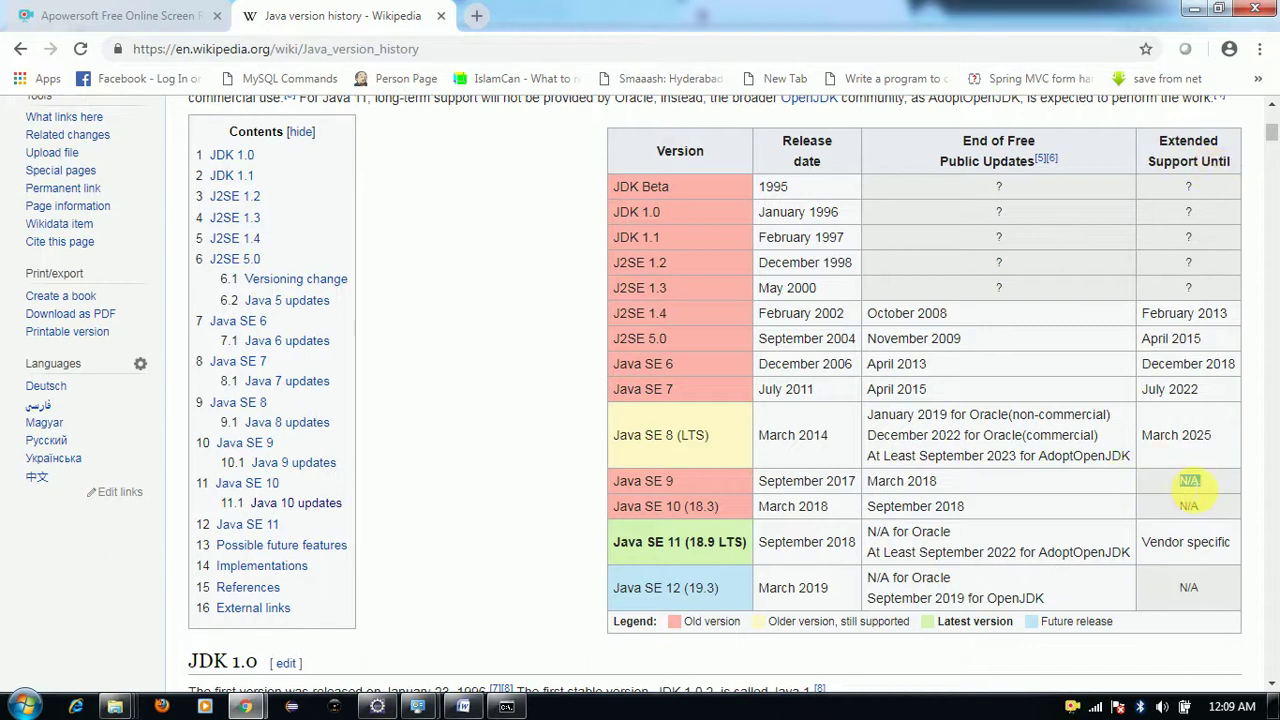
pyautogui.click(1187, 500)
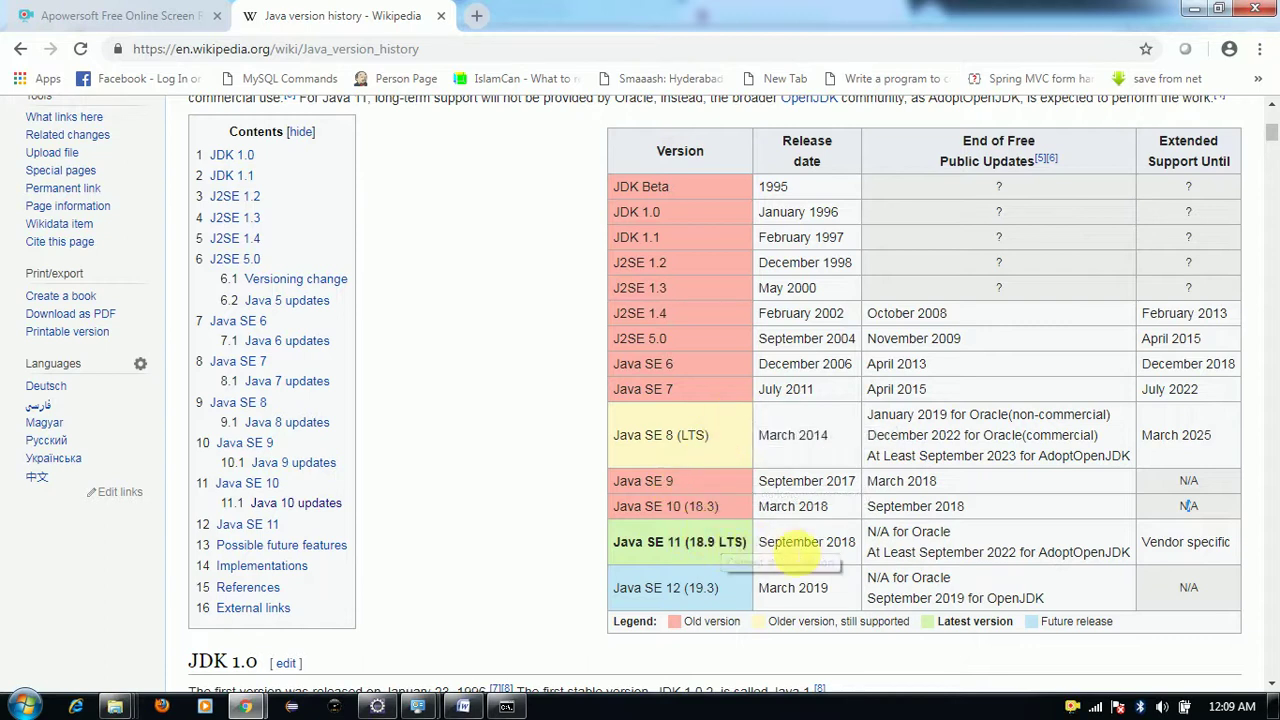
pyautogui.tripleClick(800, 552)
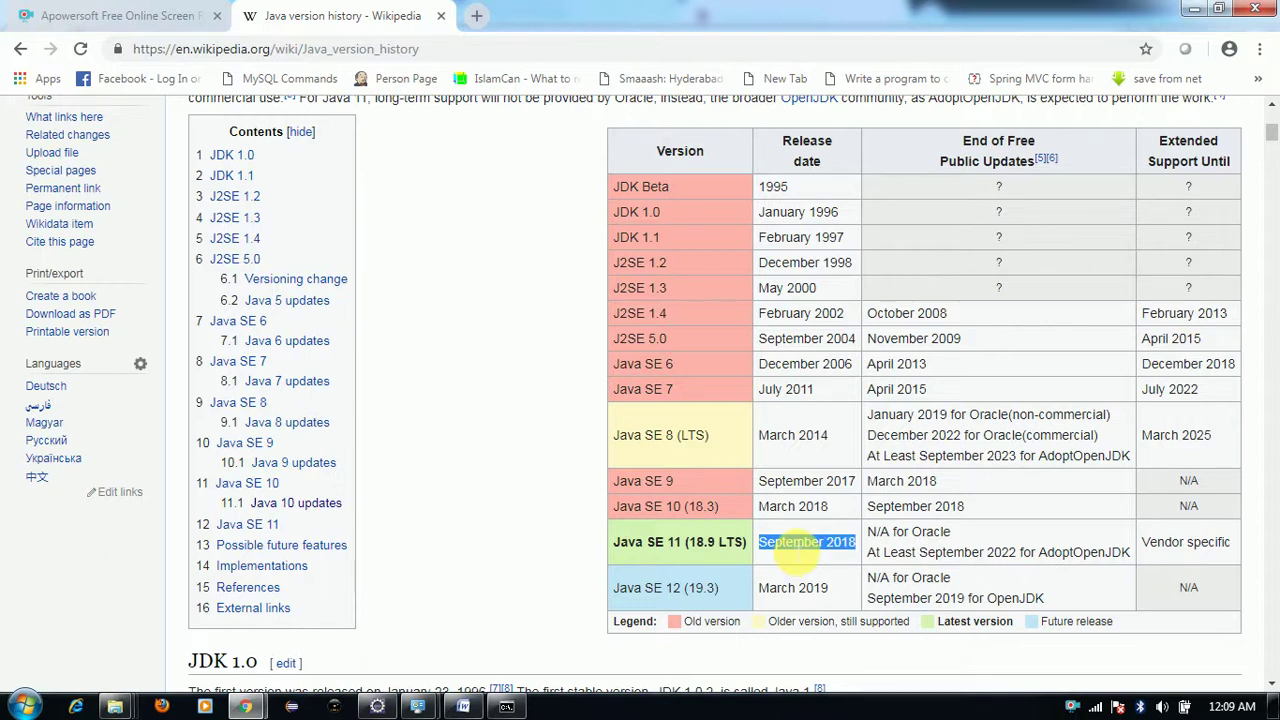
pyautogui.doubleClick(805, 547)
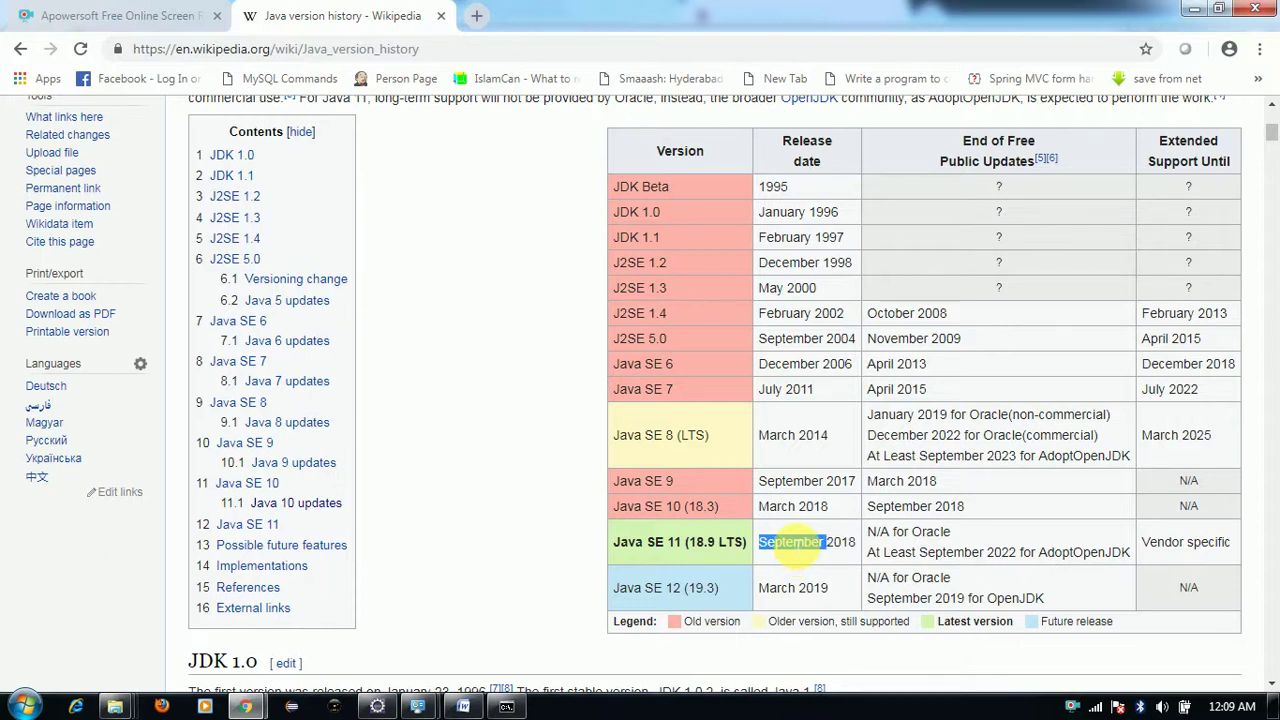